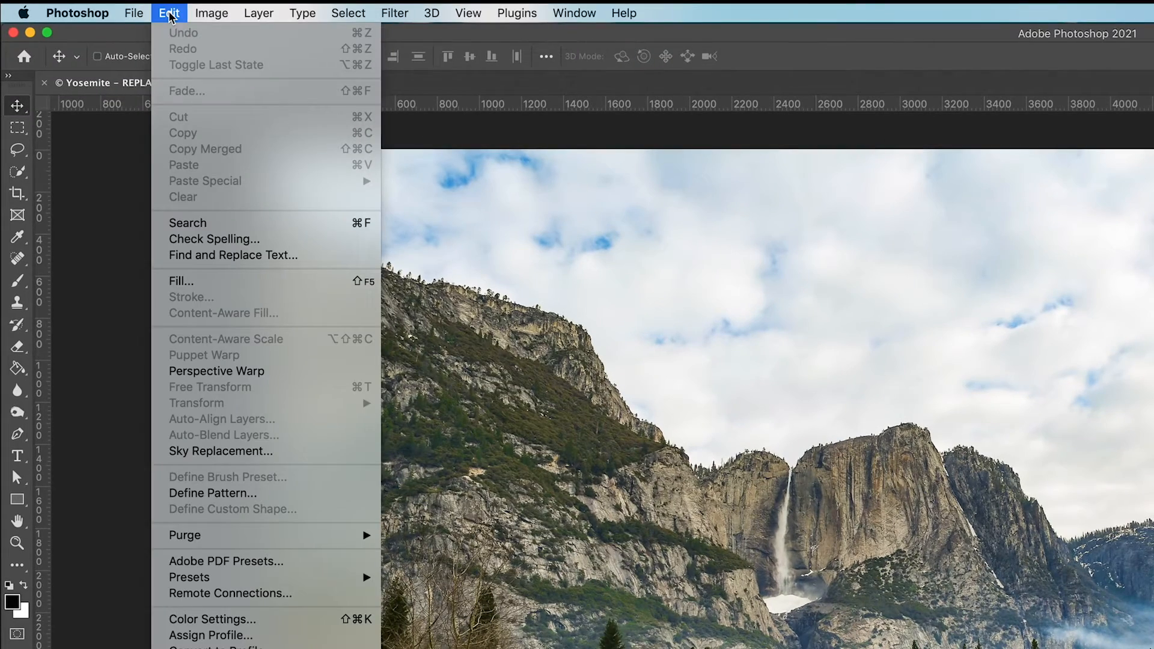
- Open Sky Replacement and show the available sky presets with the My Sky group collapsed
left_click(249, 414)
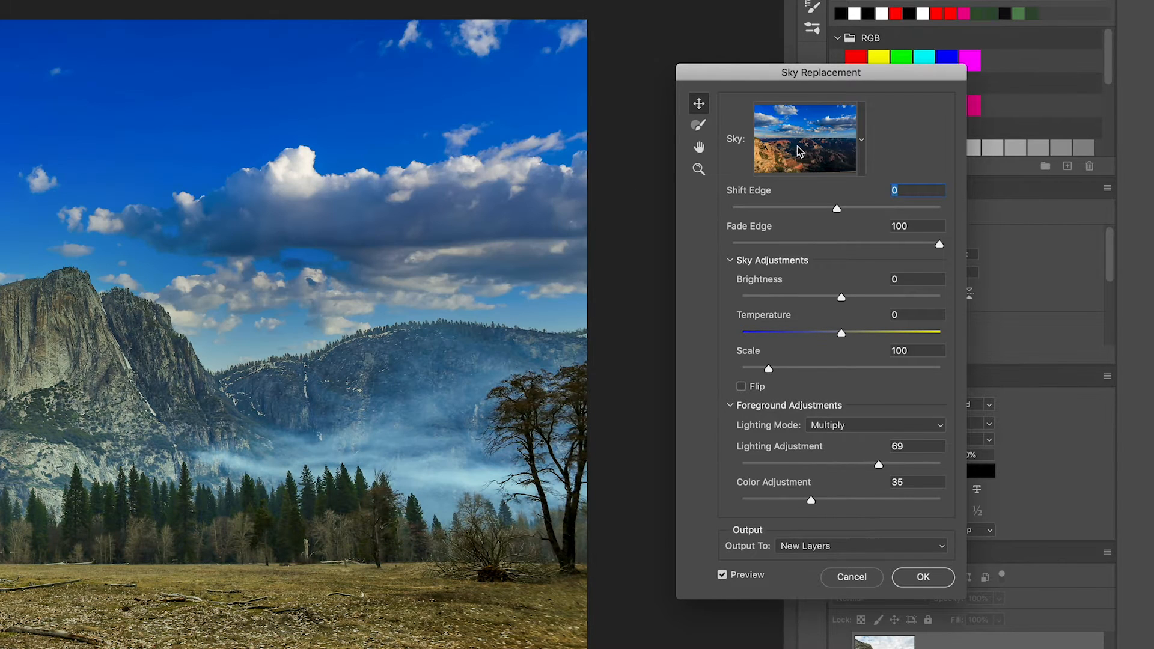
left_click(863, 141)
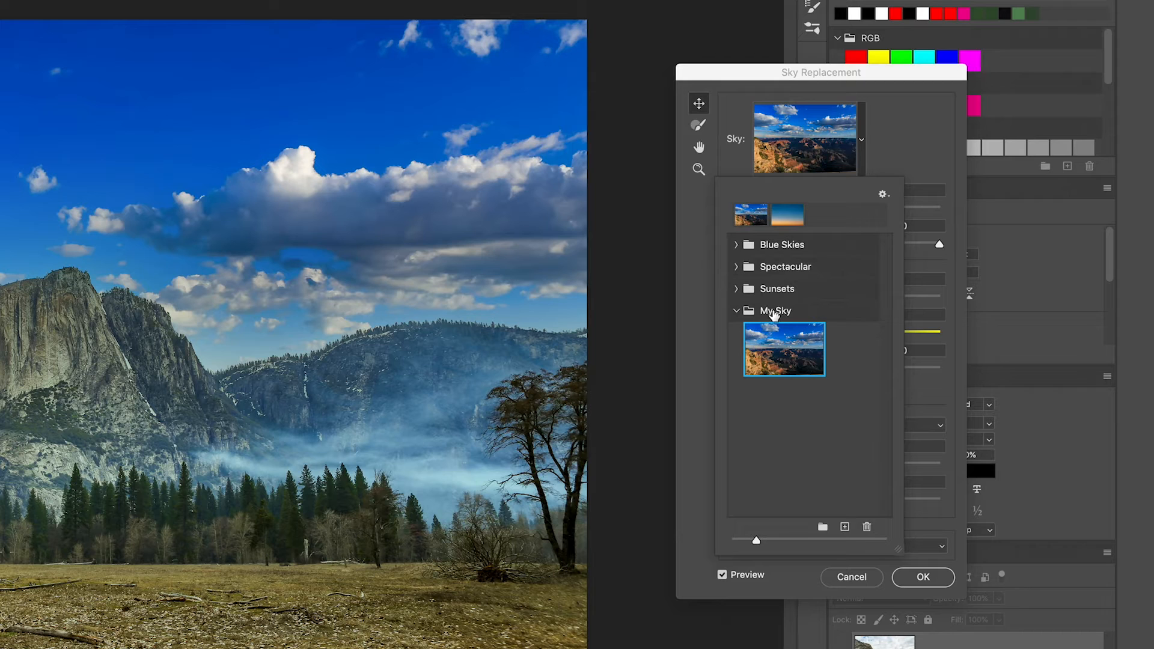
left_click(736, 310)
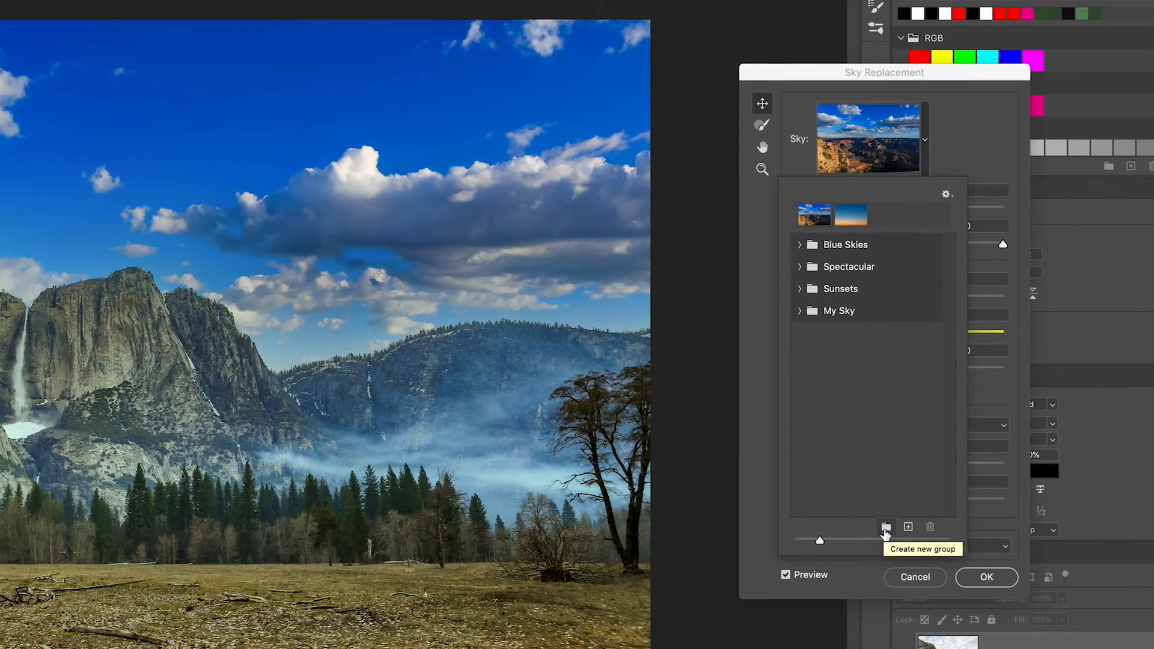
- Create a new sky preset group named Sky Shot by Me
left_click(822, 527)
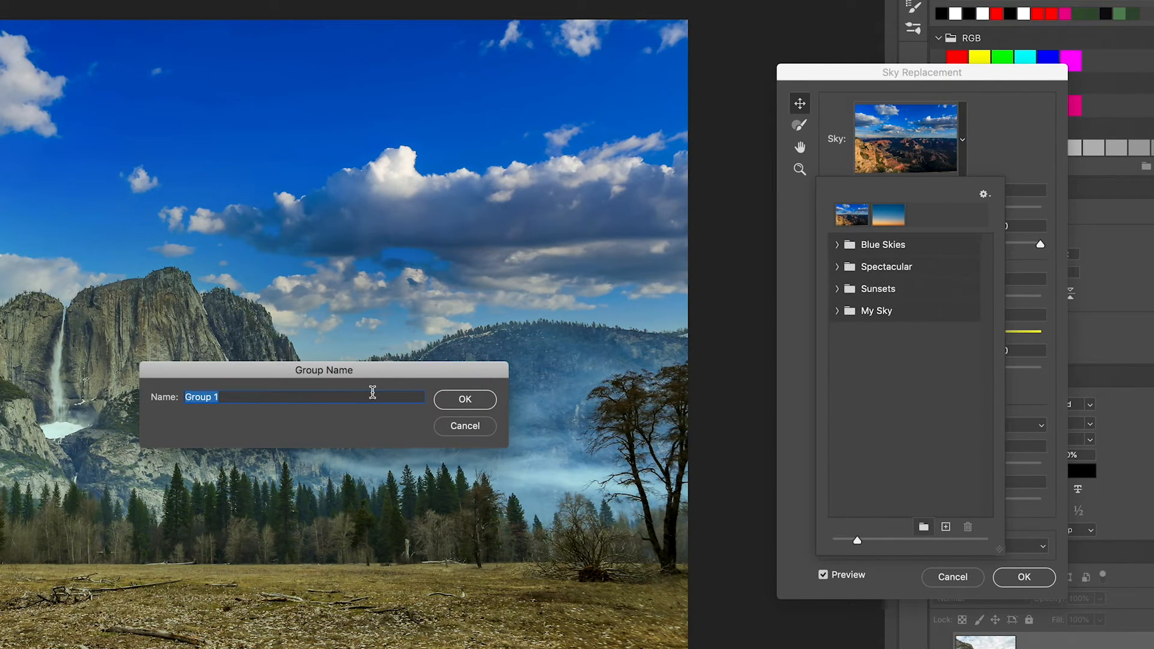
type("Sky Shot m")
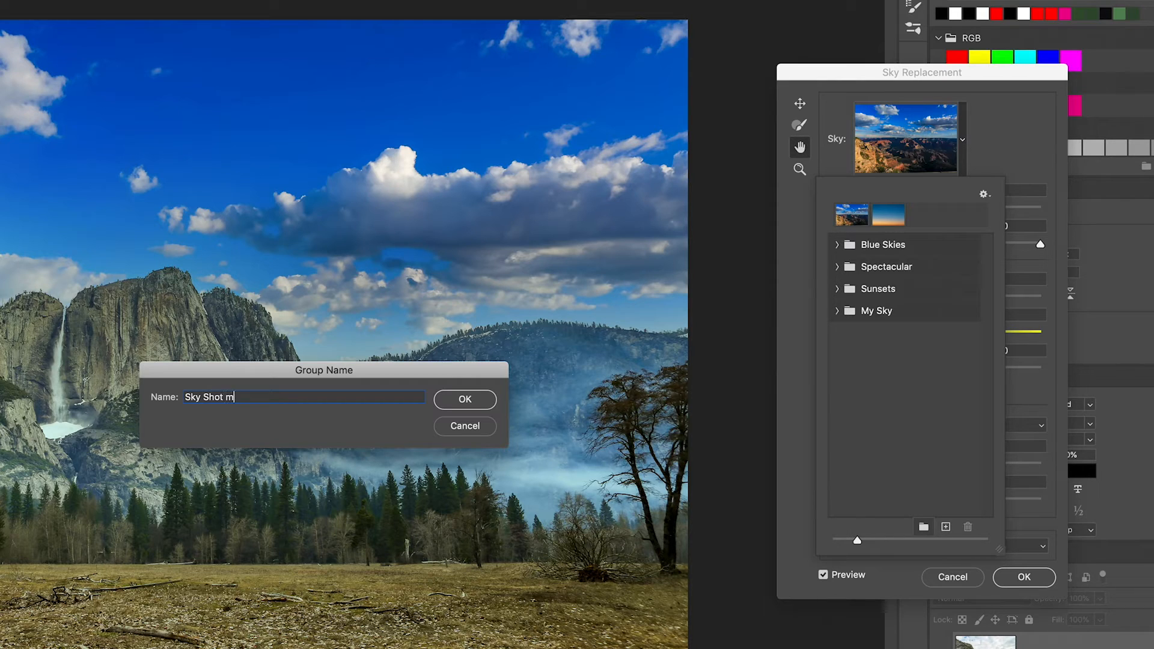
key("BackSpace")
type("be M")
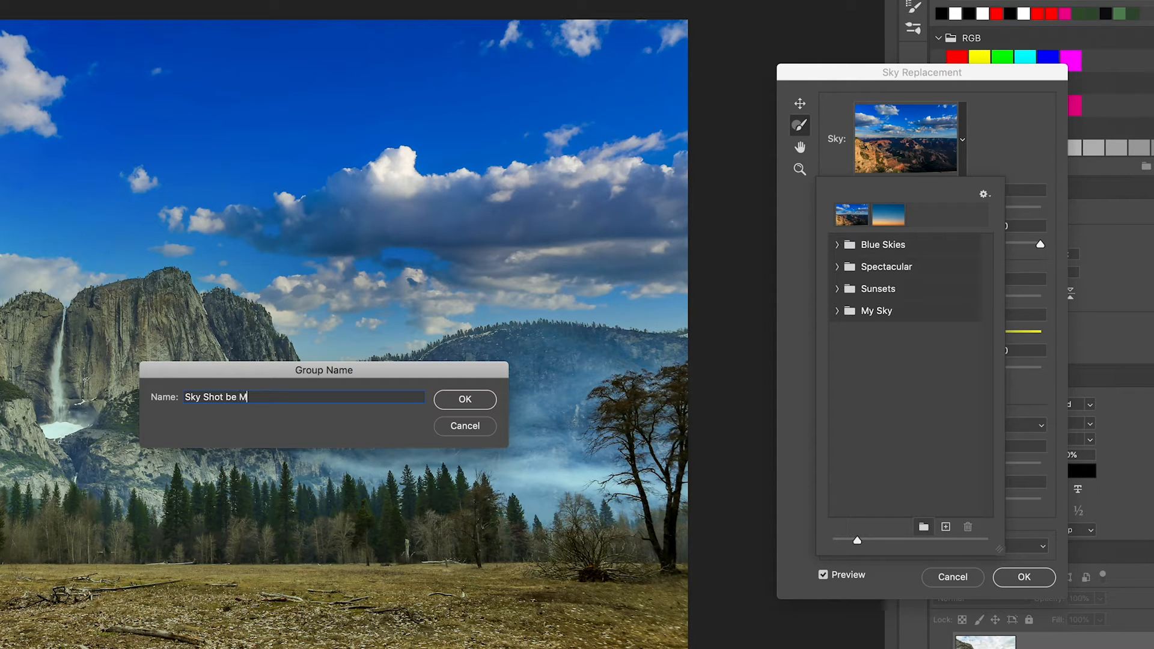
left_click_drag(224, 402, 253, 331)
key("Right")
key("Left")
key("Left")
key("BackSpace")
type("y")
left_click(443, 402)
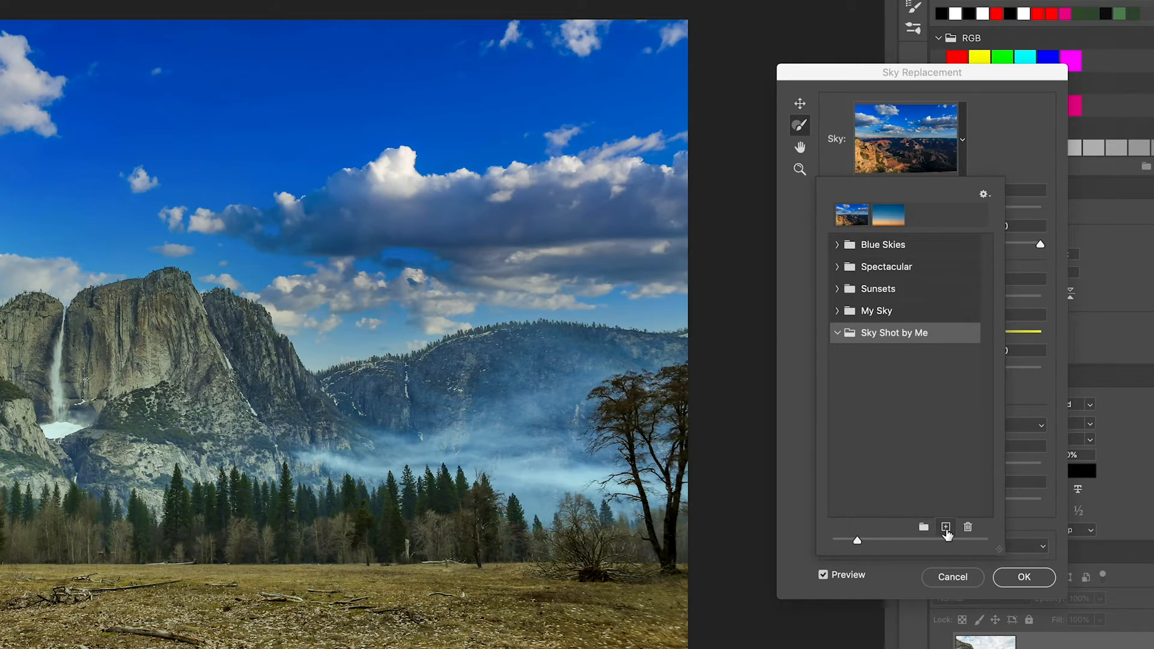
- Import Canada MY SKY.jpg from the Export then Delete folder as a sky preset in the Sky Shot by Me group, keeping its name
left_click(946, 528)
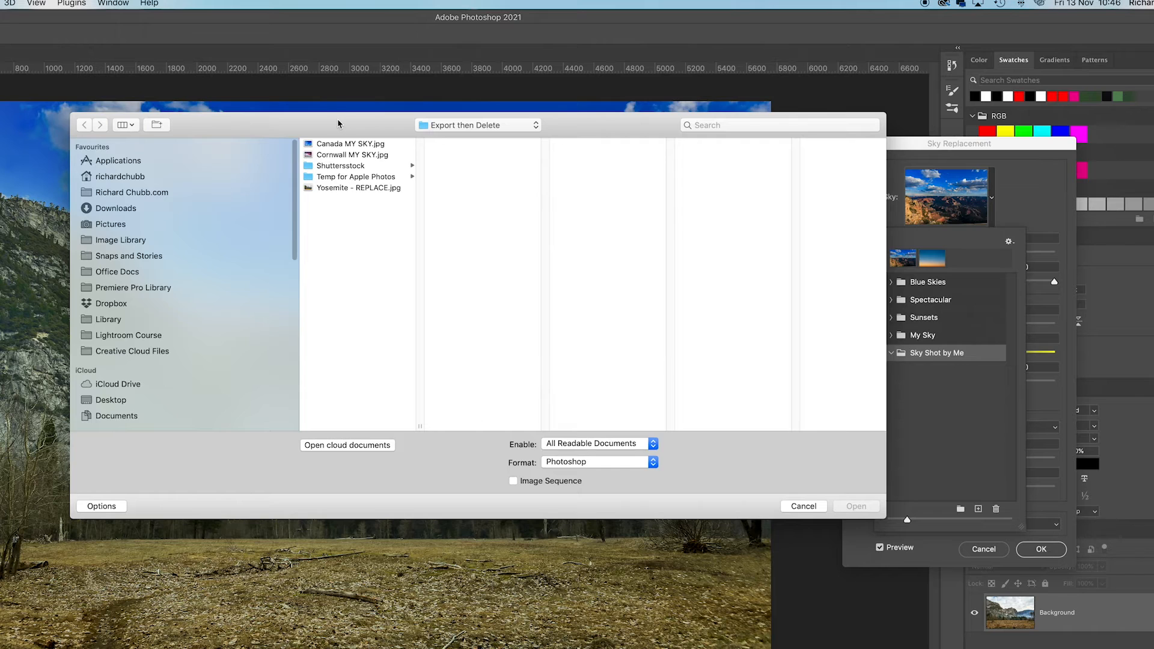
left_click_drag(338, 124, 278, 144)
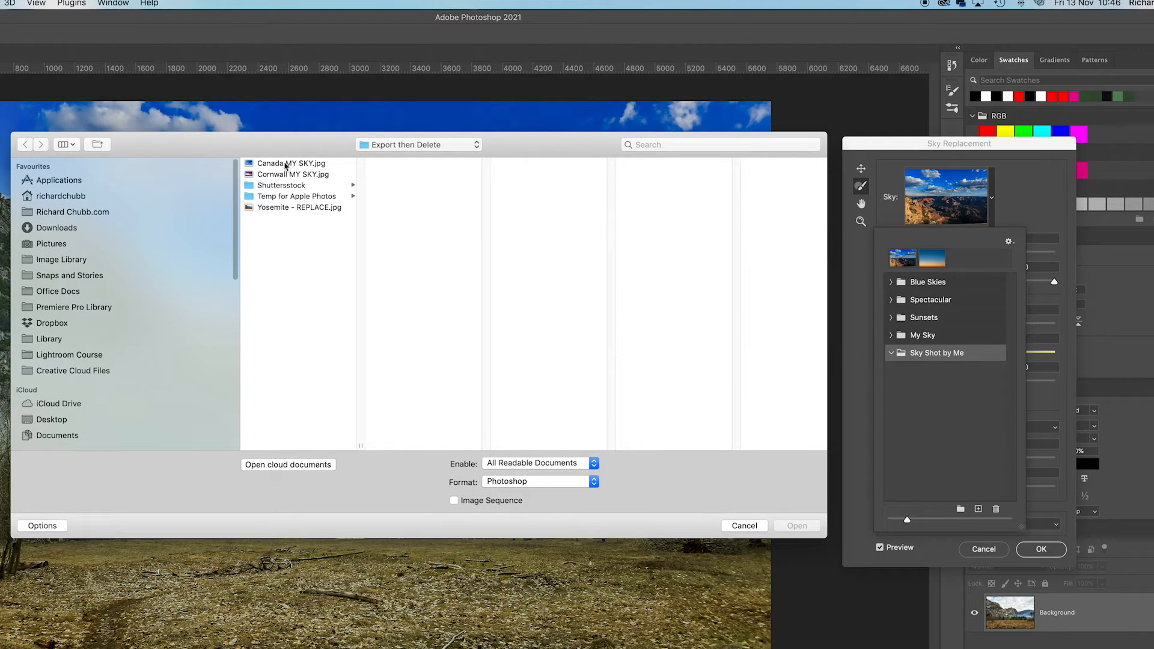
left_click(272, 165)
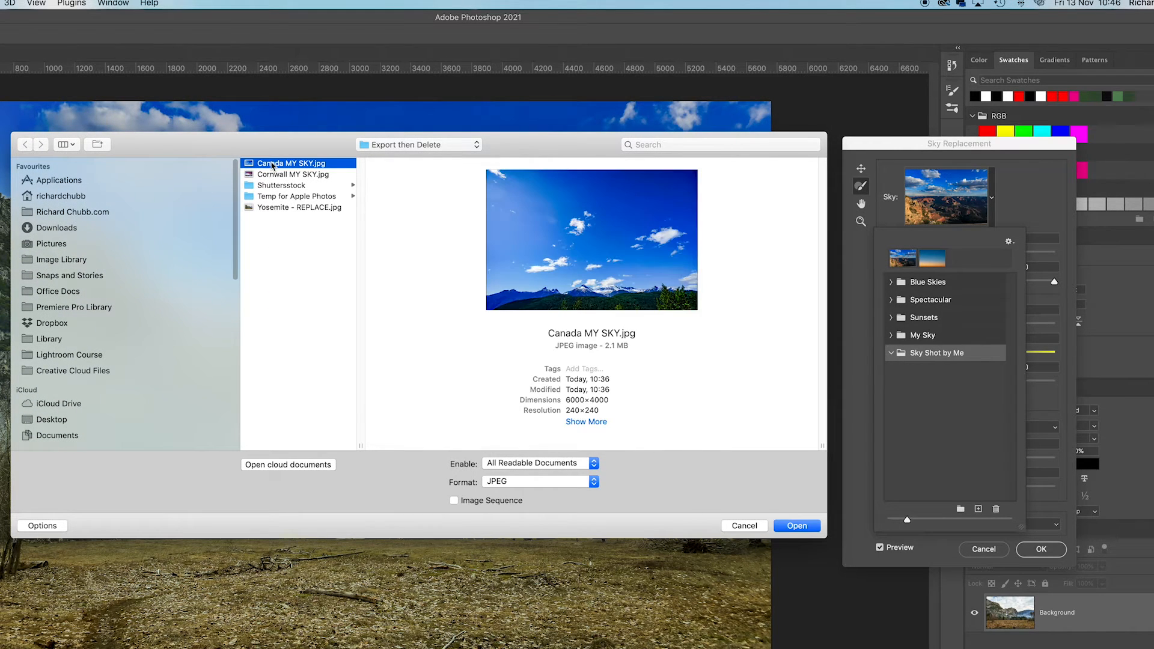
left_click(264, 174, "shift")
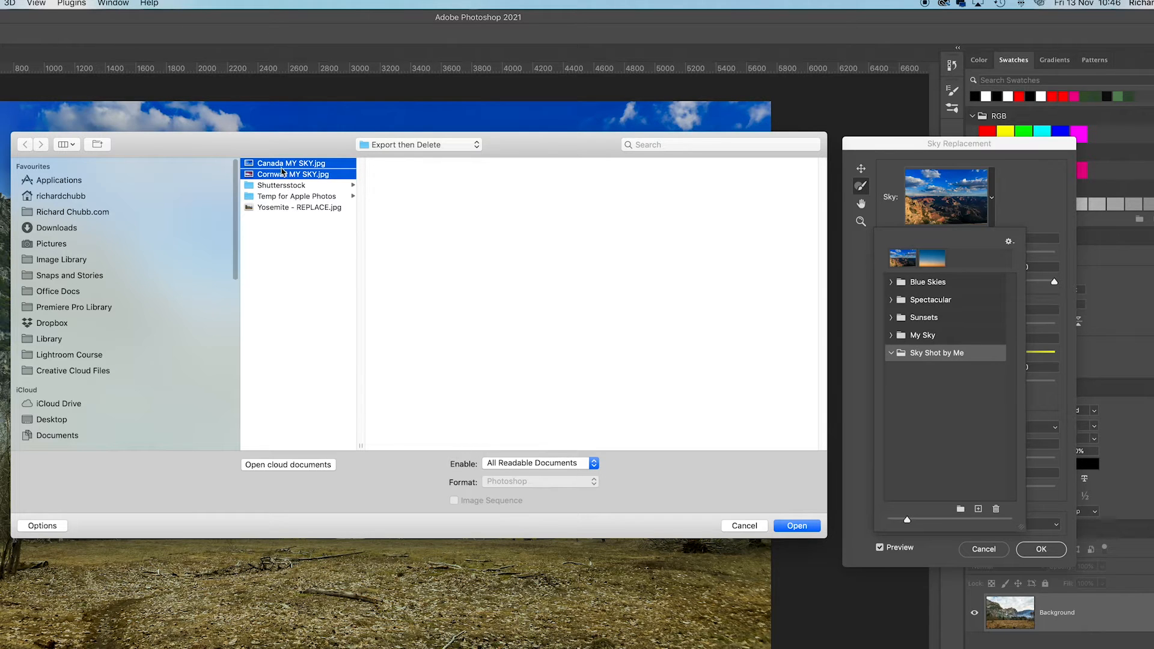
left_click(796, 526)
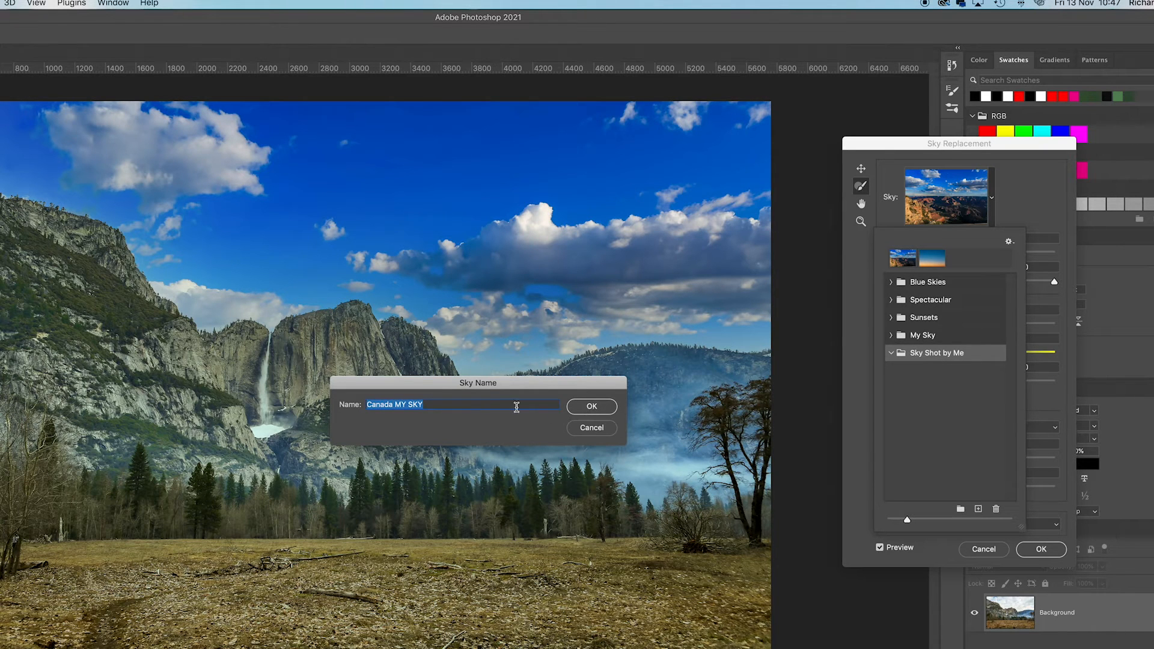
left_click(592, 406)
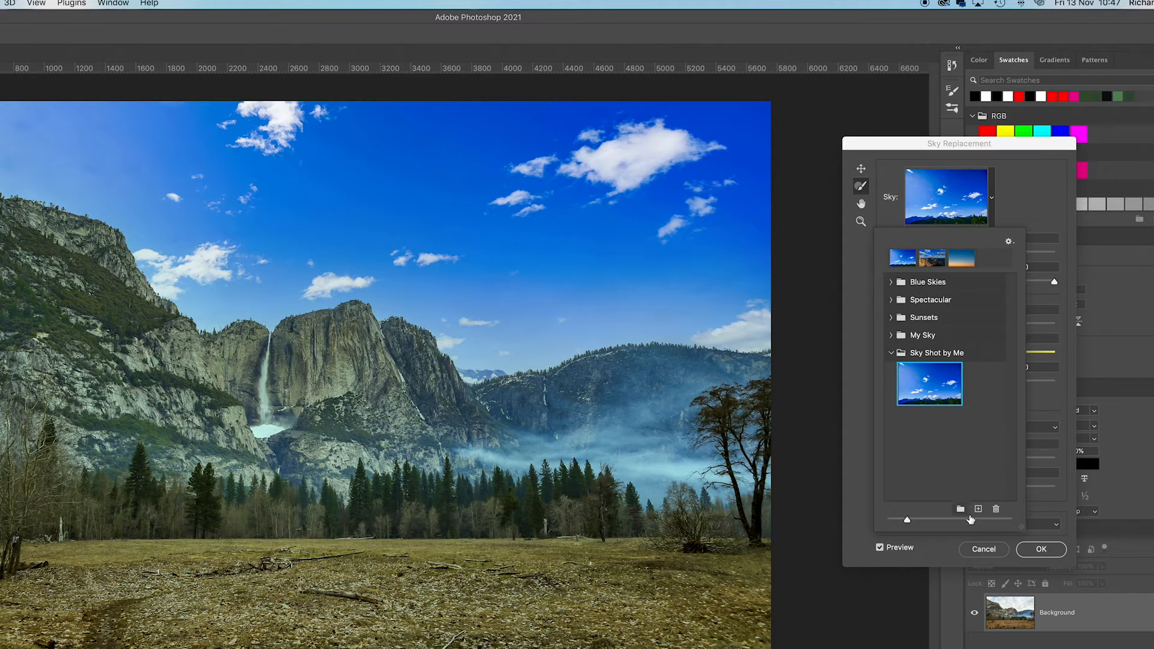
- Add Cornwall MY SKY.jpg to the Sky Shot by Me group as another sky preset, keeping its name
left_click(979, 510)
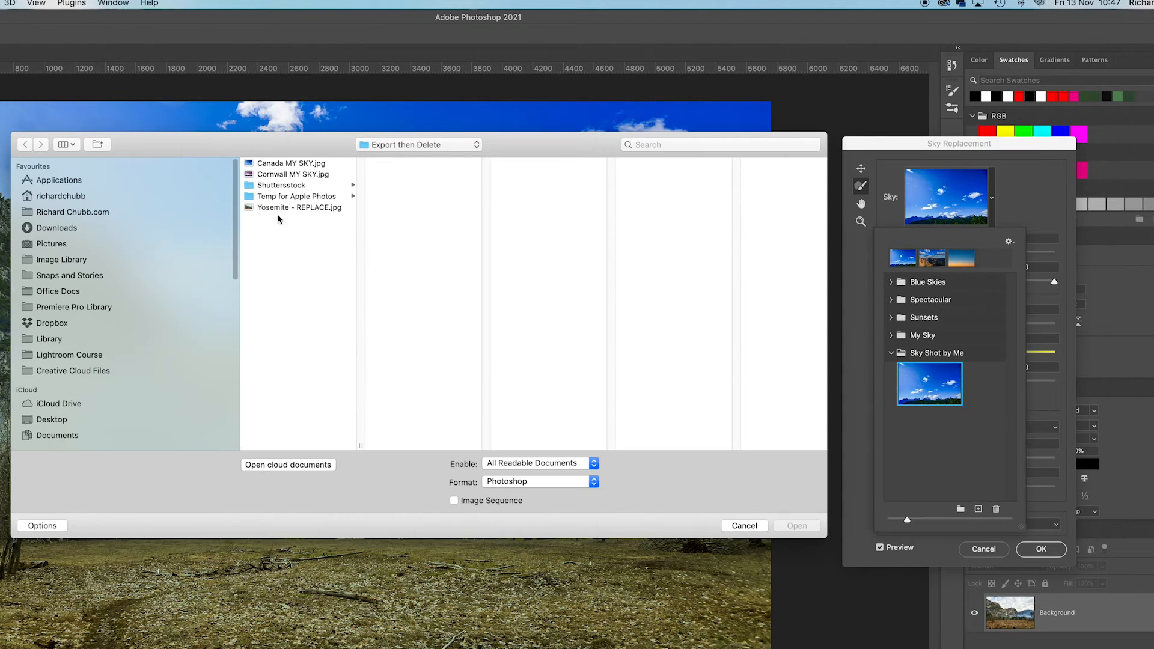
left_click(260, 175)
left_click(796, 525)
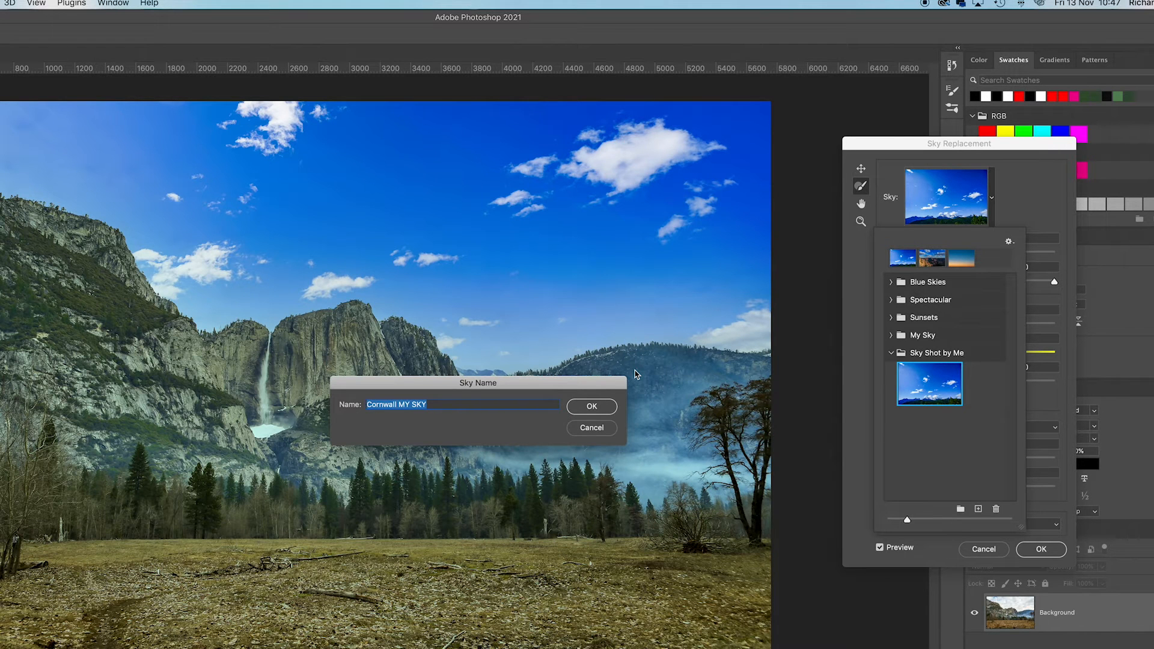
left_click(592, 406)
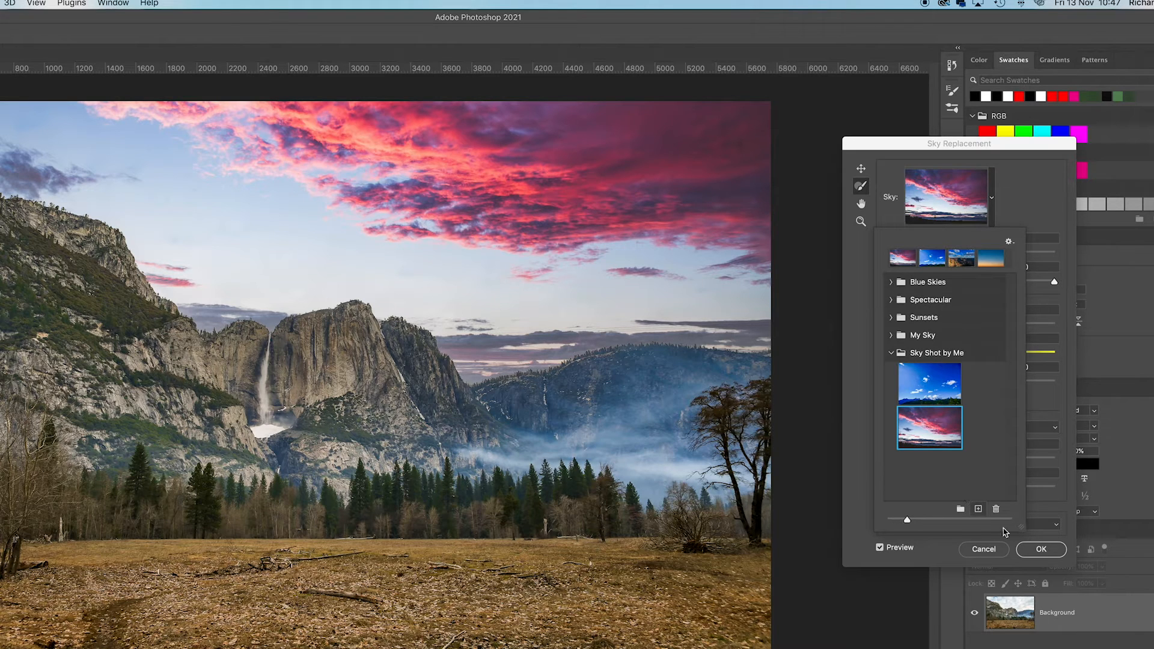
- Move the pink Cornwall sky lower in the photo so its clouds sit closer to the mountains
left_click(860, 168)
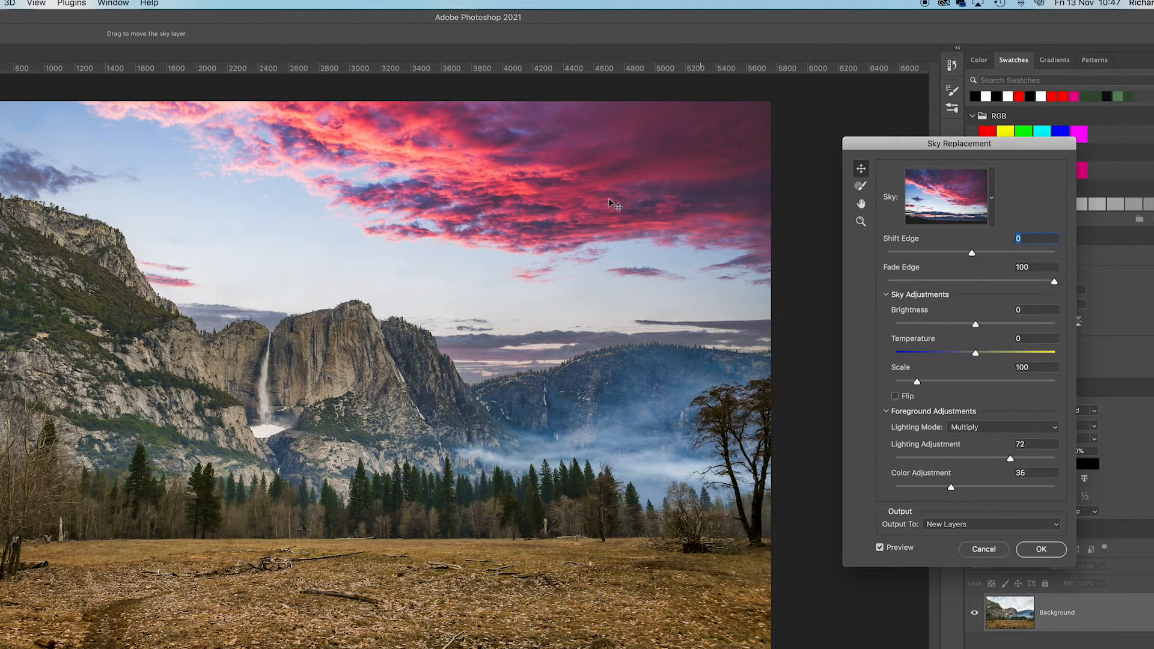
left_click_drag(562, 204, 569, 250)
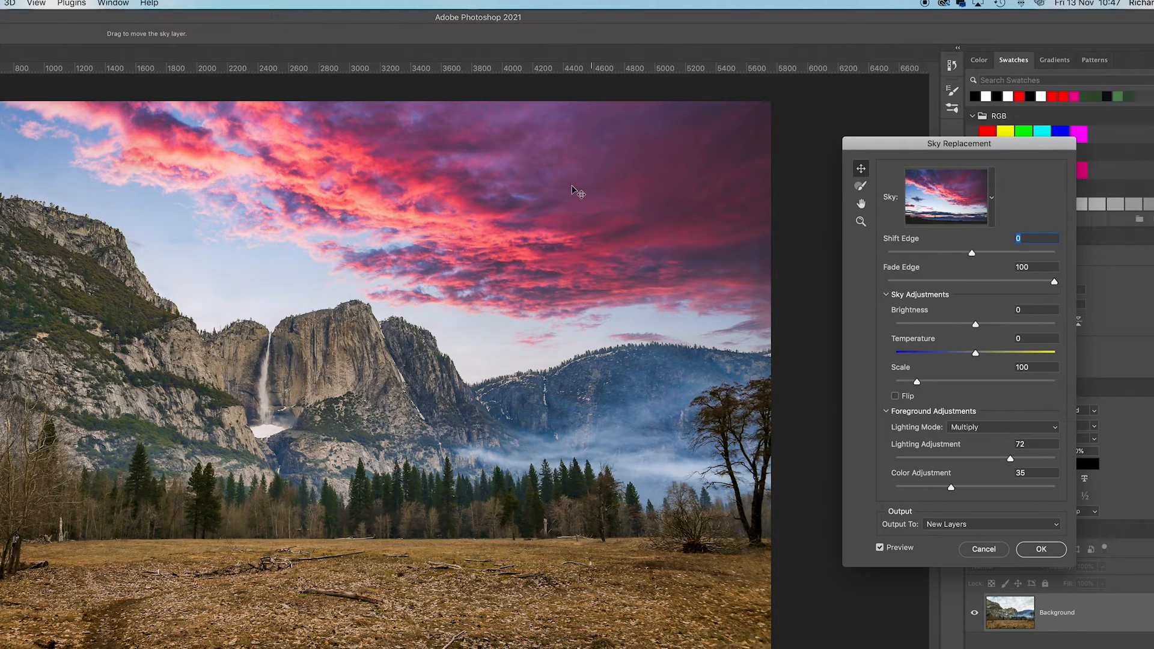
left_click_drag(568, 191, 570, 197)
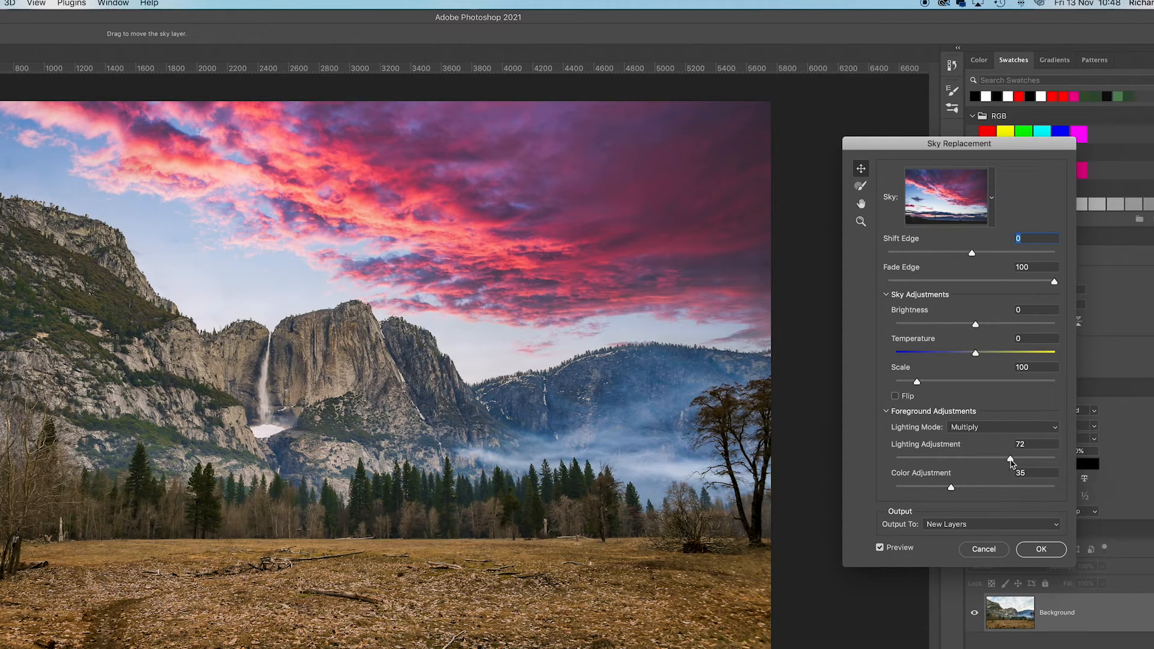
- Set the foreground Lighting Adjustment to 80 and the Color Adjustment to 100
left_click_drag(1011, 462, 1051, 459)
left_click_drag(950, 488, 1053, 493)
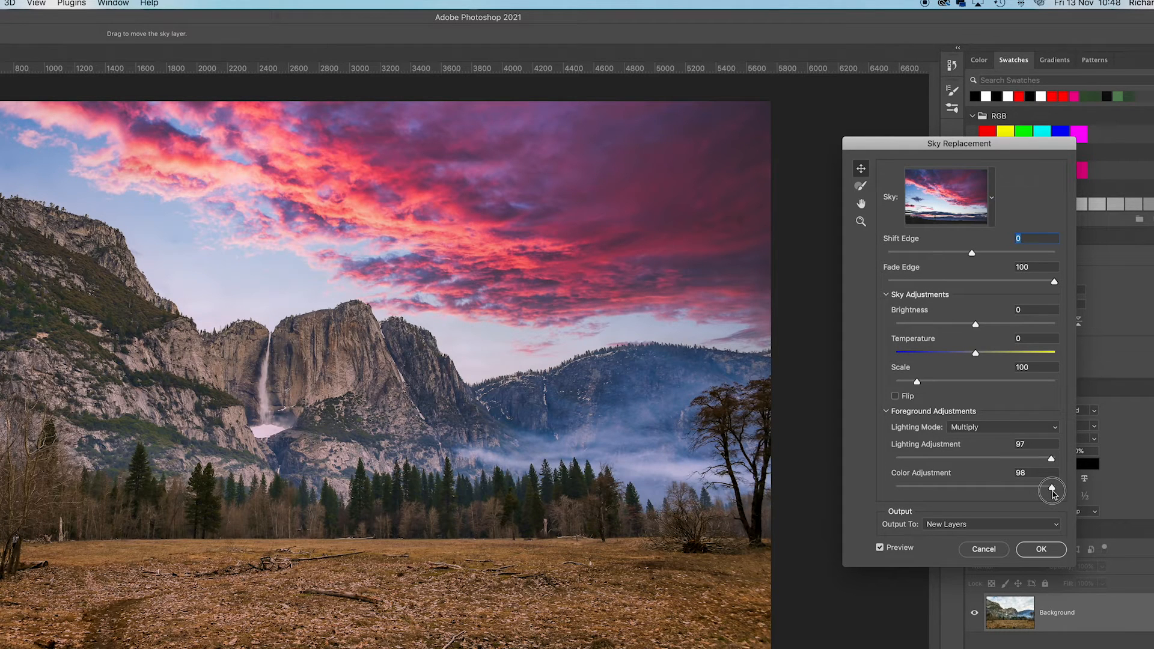
left_click_drag(1051, 493, 1055, 494)
left_click_drag(1054, 488, 893, 487)
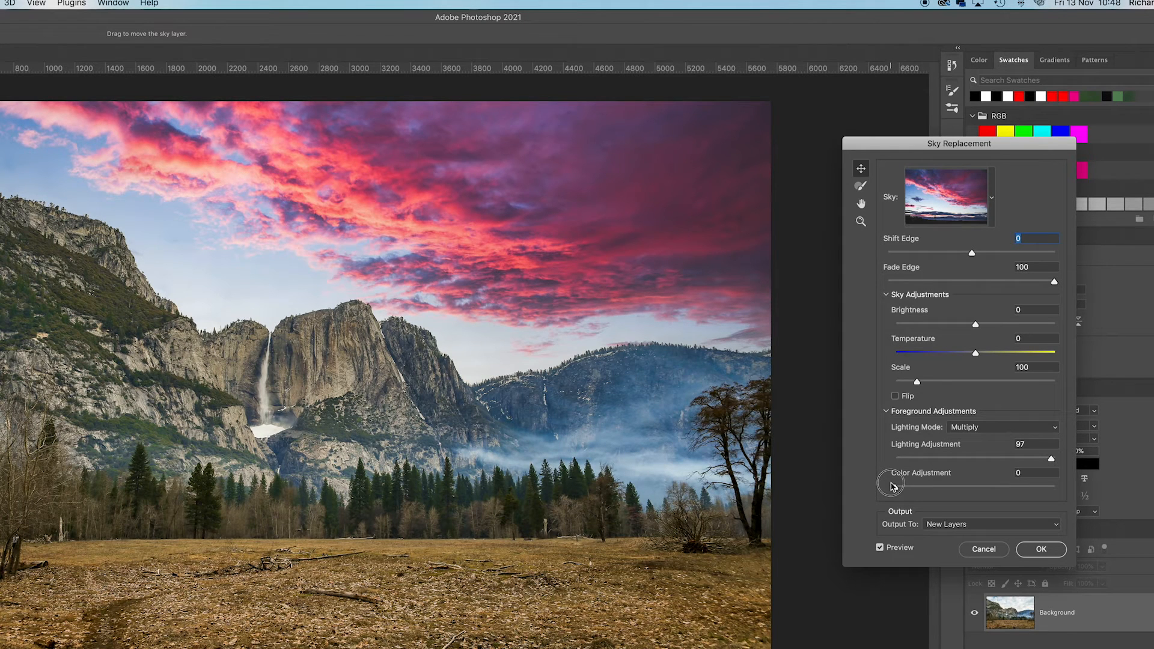
left_click_drag(894, 487, 1072, 501)
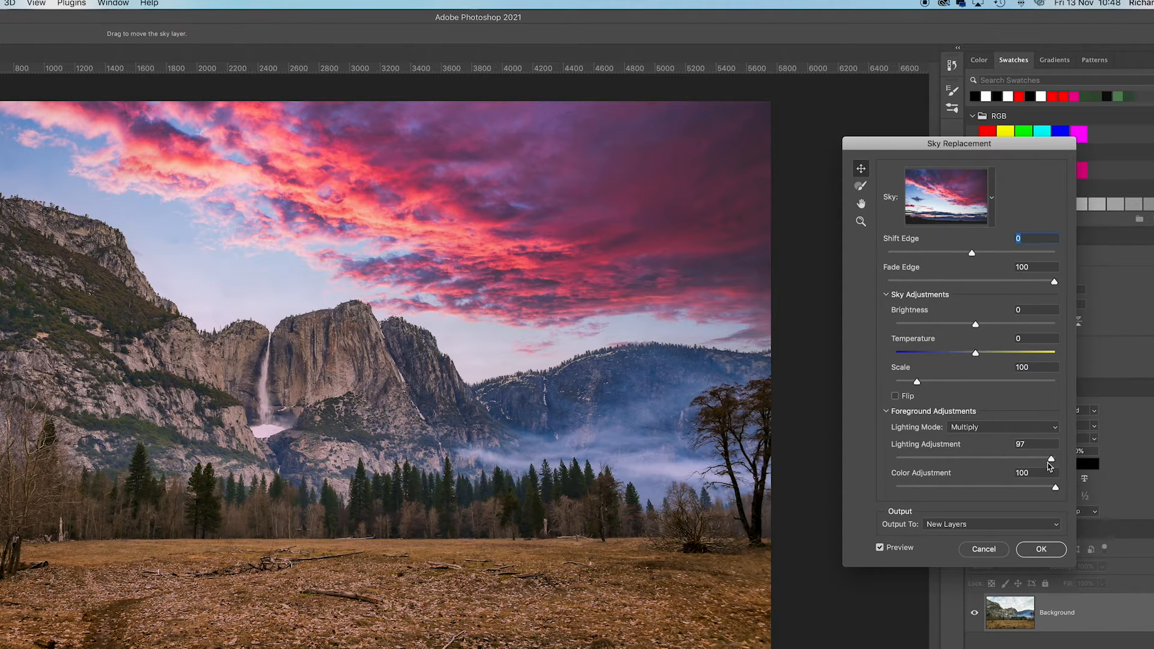
left_click_drag(1052, 463, 1023, 466)
- Set the sky's Temperature to 29 and Brightness to 4, and apply the replacement as new layers
left_click_drag(975, 354, 998, 358)
left_click(976, 326)
mouse_move(976, 325)
left_mouse_down()
mouse_move(999, 325)
mouse_move(900, 328)
mouse_move(979, 326)
left_mouse_up()
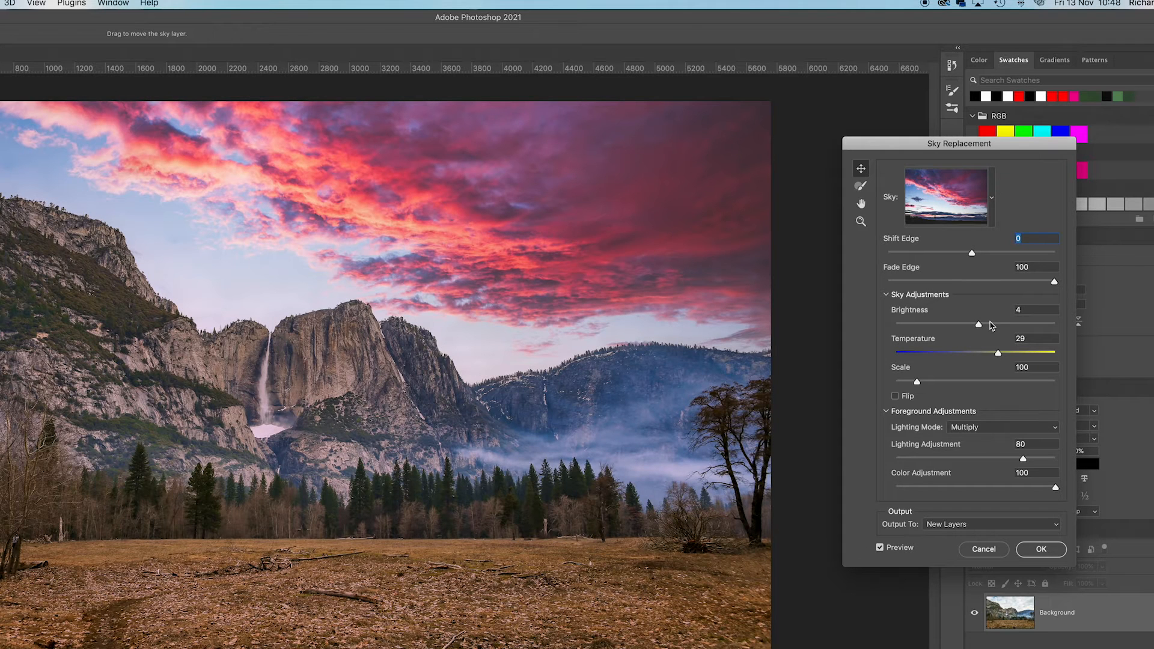
left_click(1040, 549)
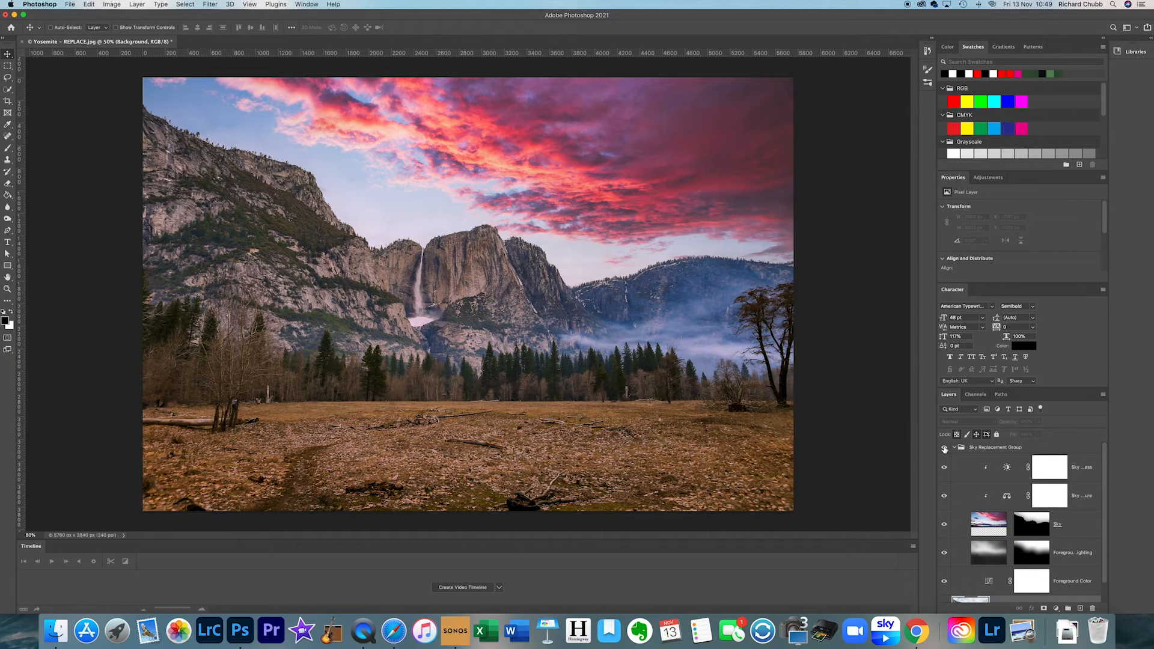
- Toggle the Sky Replacement Group's visibility to compare the photo before and after the new sky
left_click(944, 448)
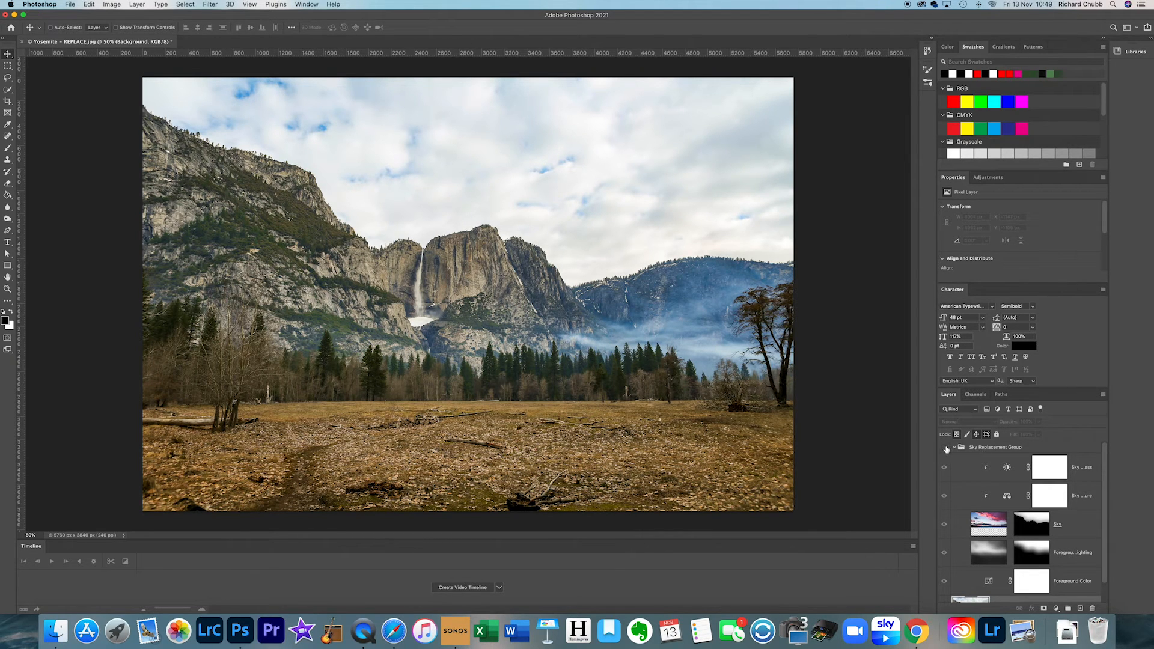
left_click(944, 448)
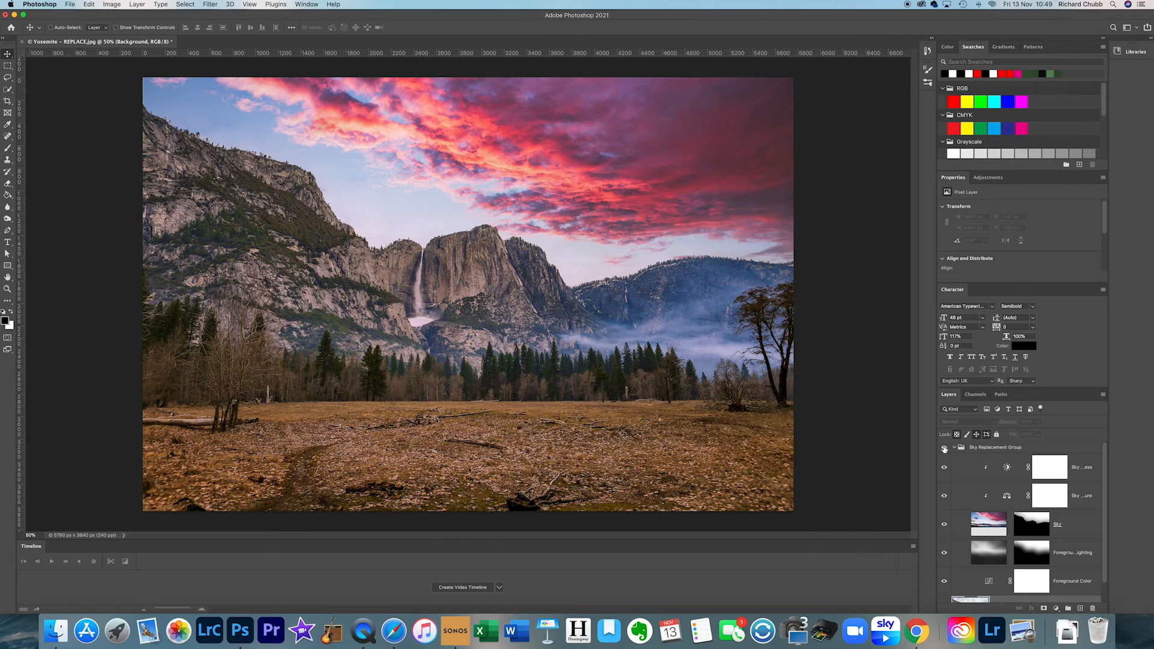
left_click(944, 449)
left_click(944, 449)
- Delete the Sky Replacement Group together with its contents
right_click(991, 449)
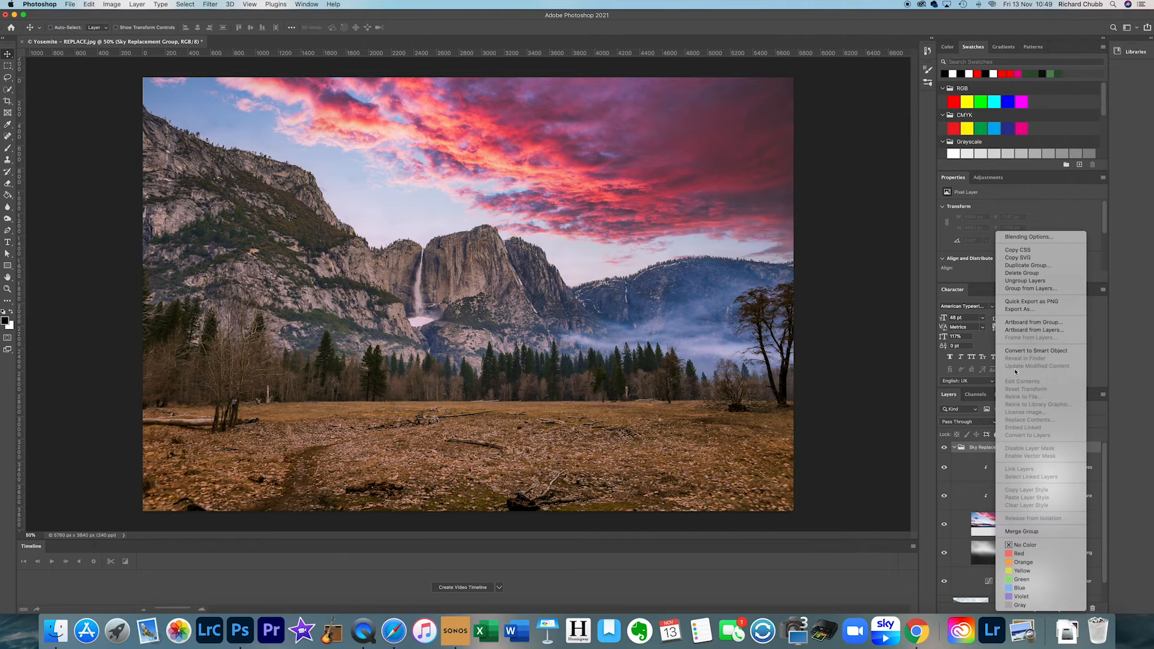
left_click(1025, 273)
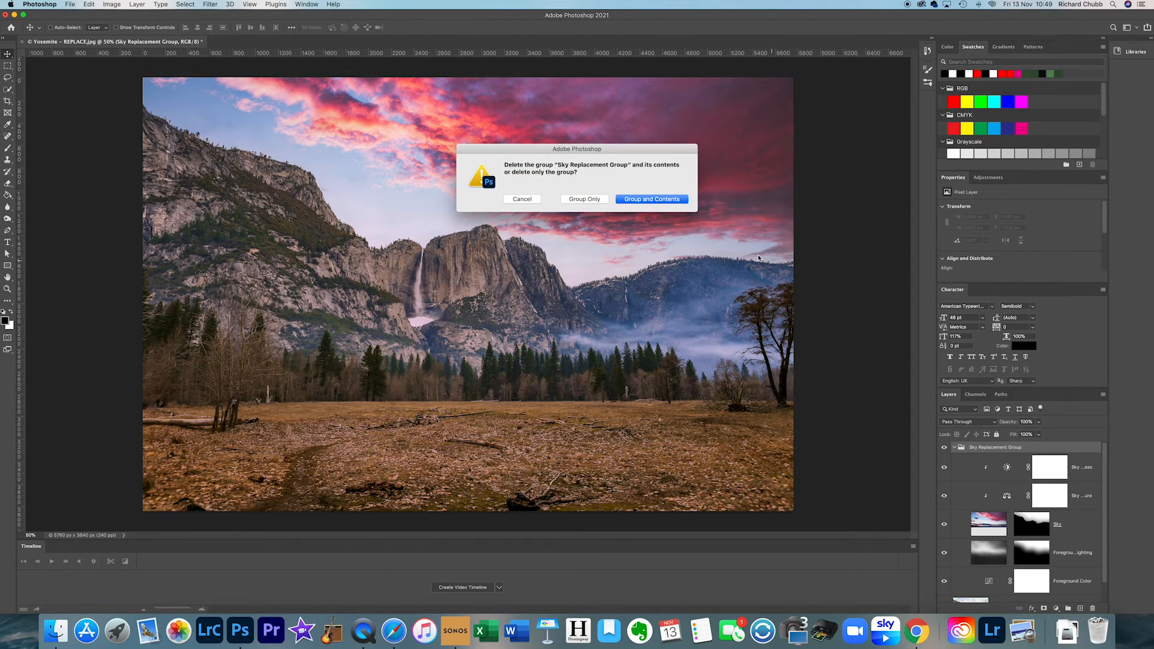
left_click(664, 200)
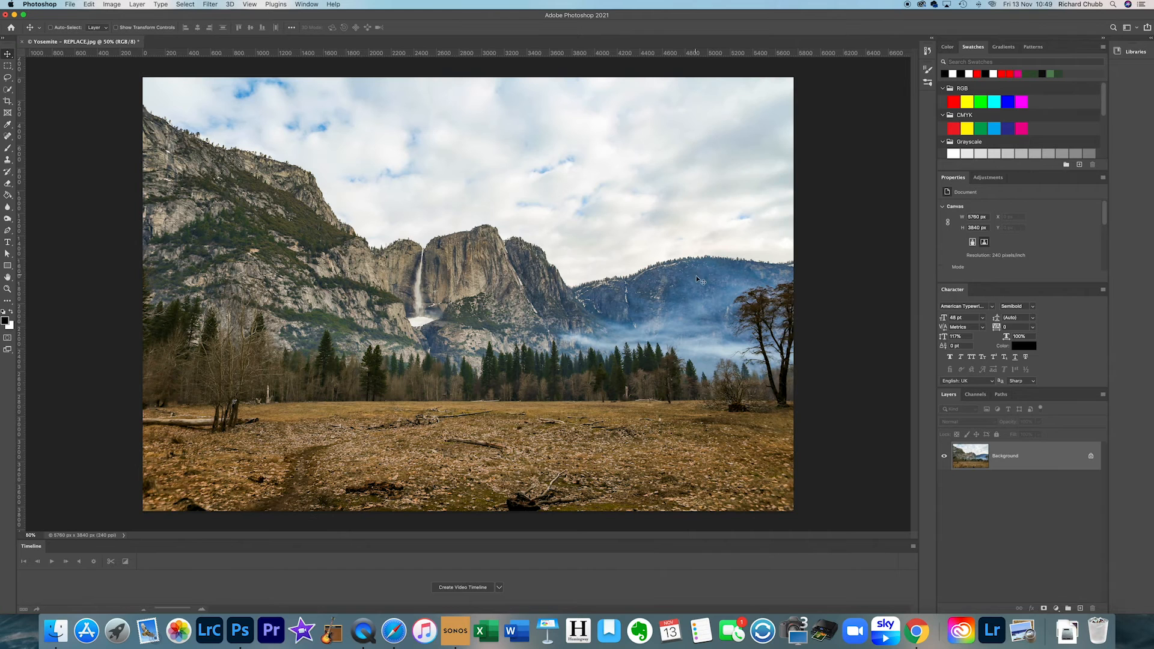
- Replace the photo's sky with the blue Canada preset from the Sky Shot by Me group, output to new layers
left_click(90, 5)
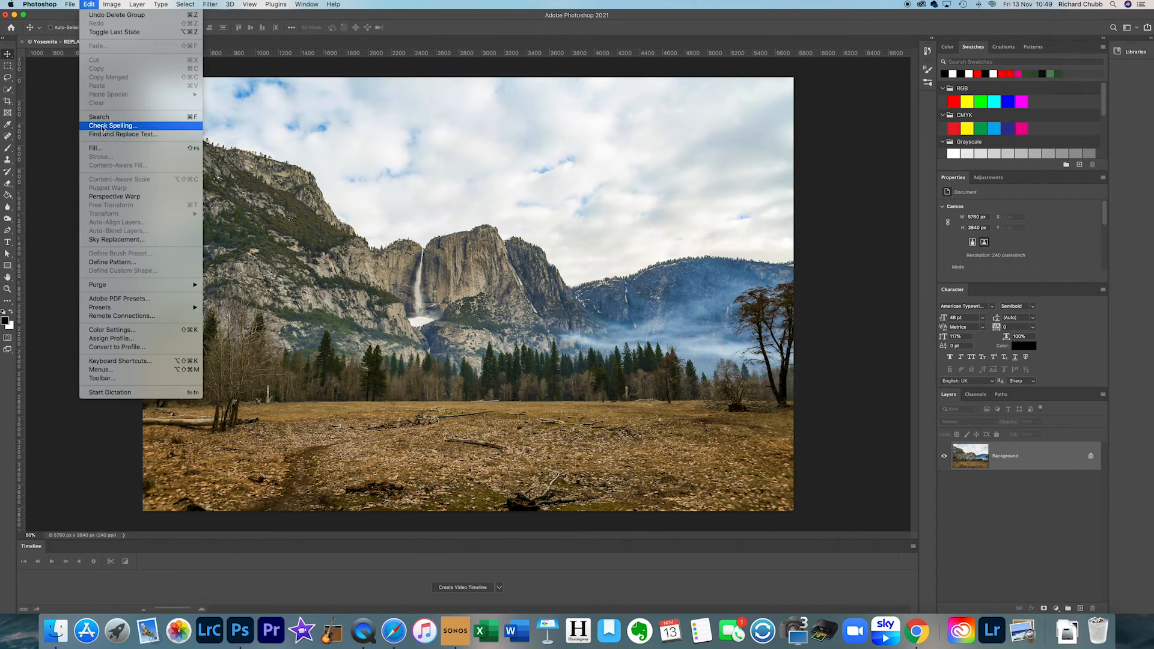
left_click(116, 239)
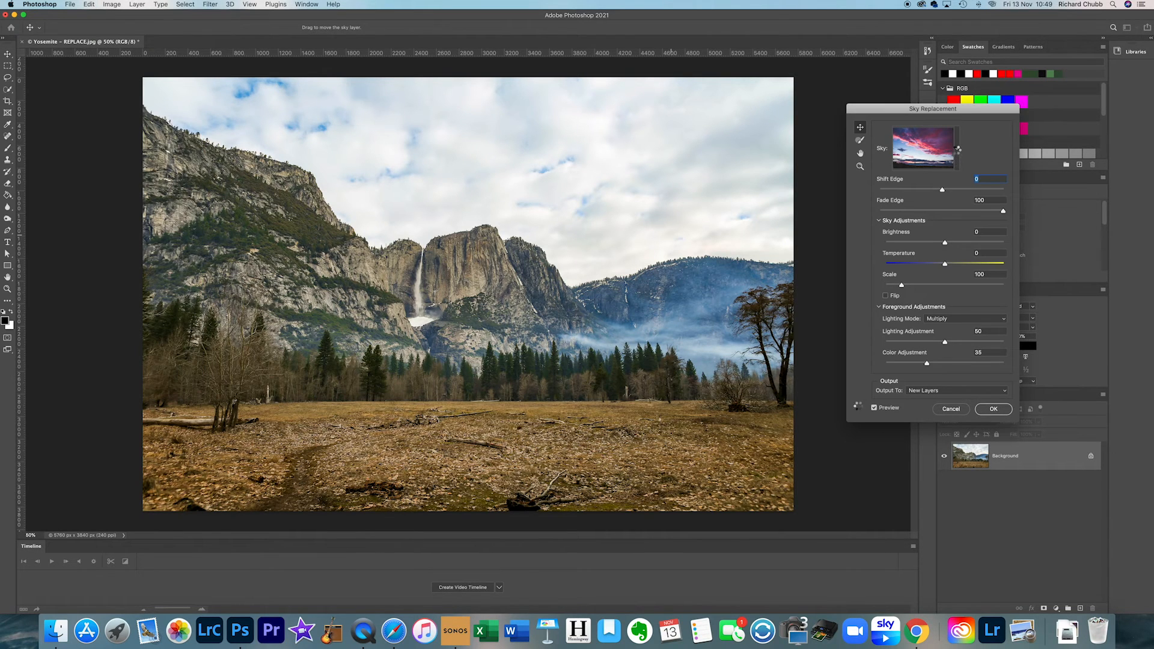
left_click(957, 149)
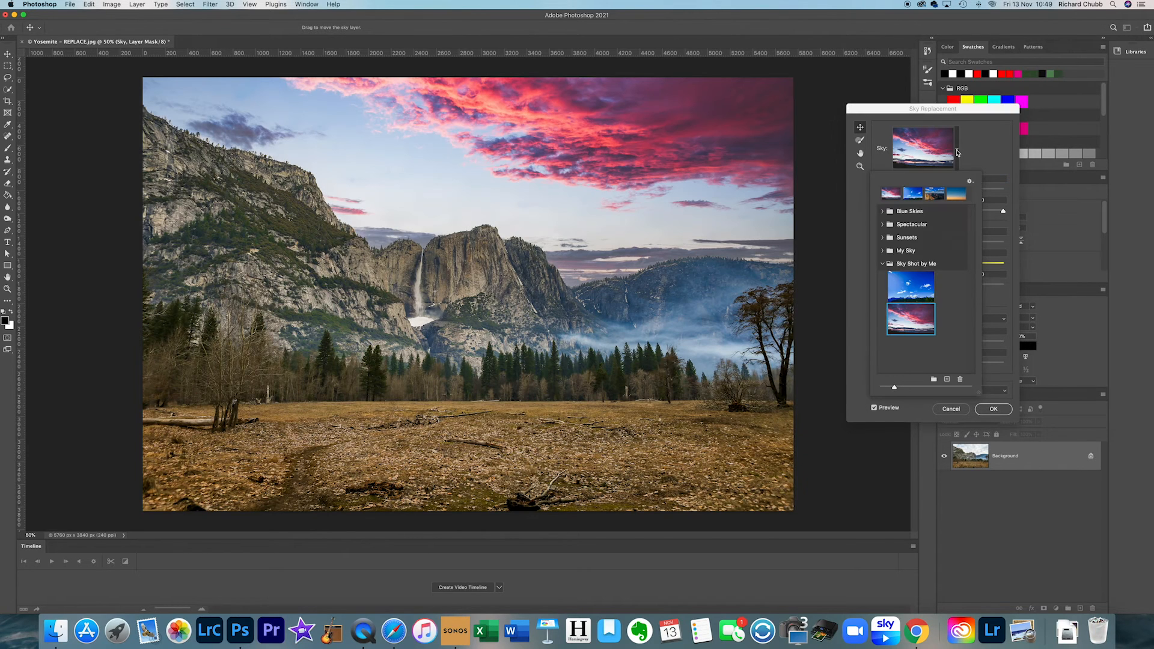
left_click(911, 281)
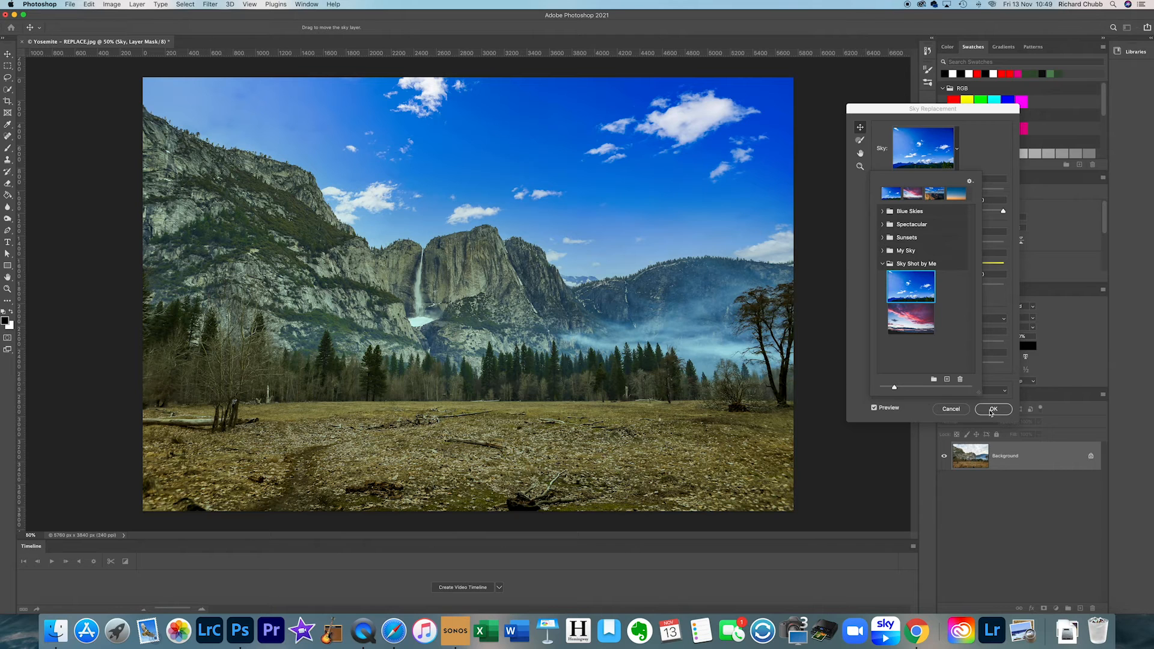
left_click(988, 409)
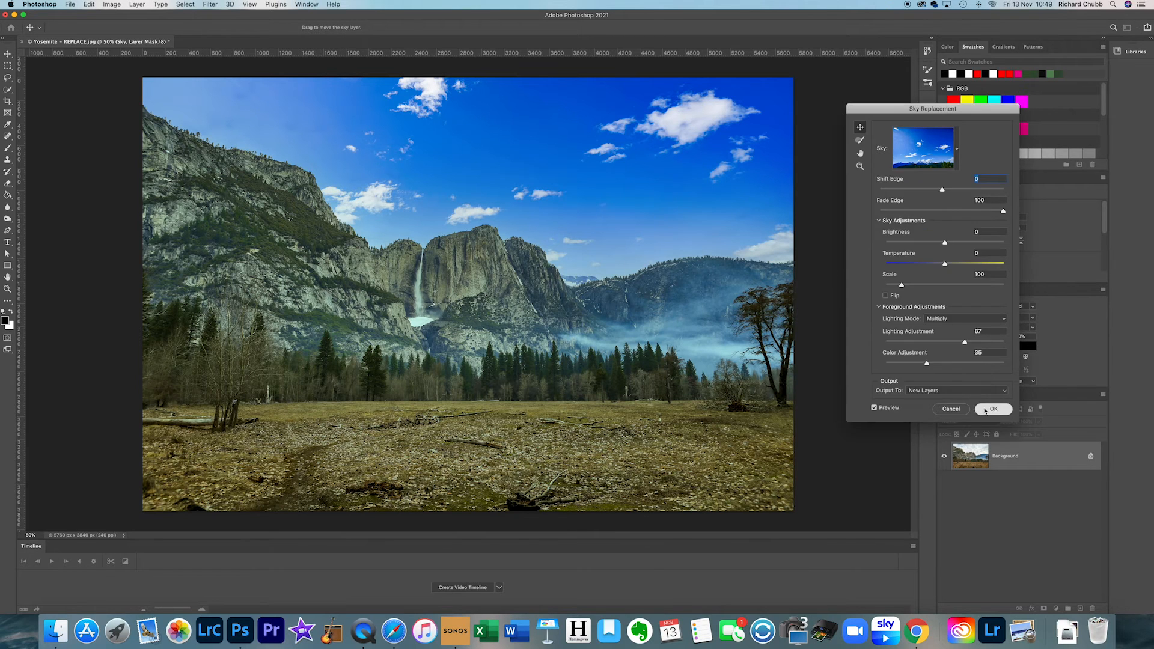
left_click(991, 409)
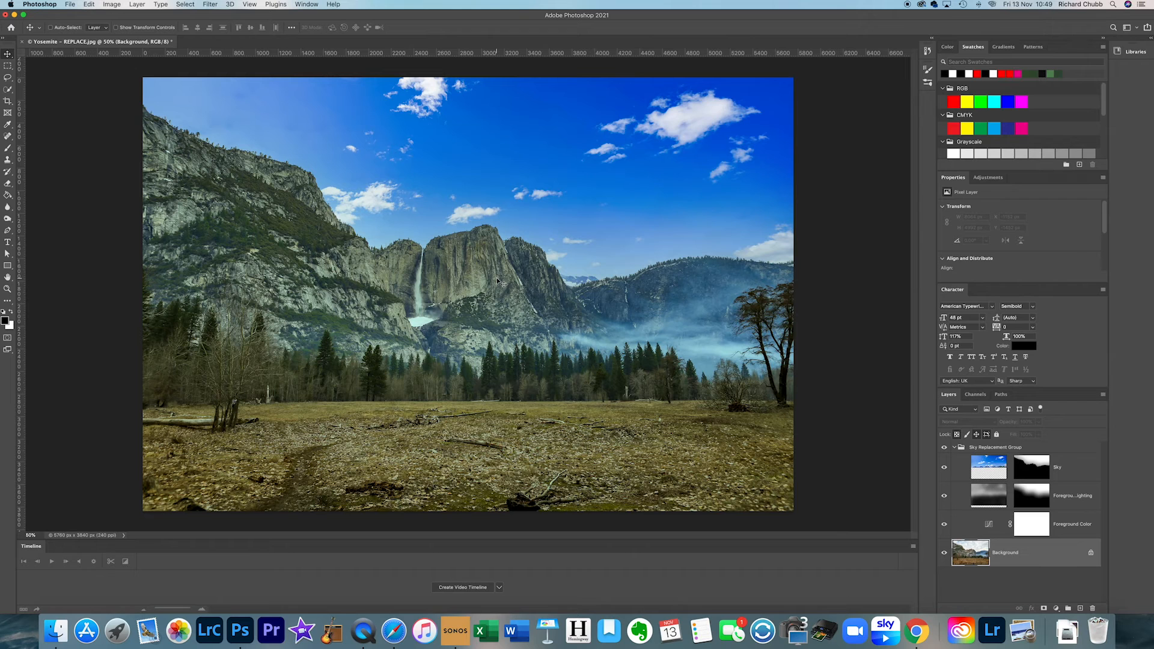
- Toggle the Sky Replacement Group's visibility to compare the original photo with the blue sky version
left_click(946, 448)
left_click(945, 448)
- Open the Sky Replacement preset list and view the file chooser for importing a sky image, without importing anything
left_click(87, 5)
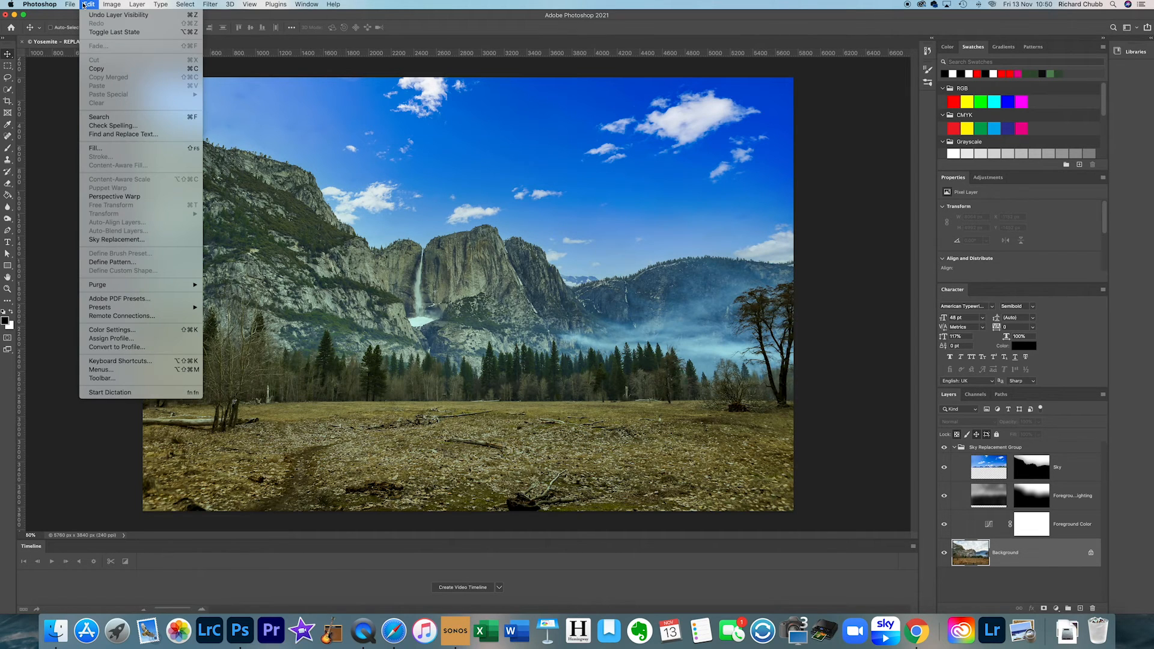
left_click(132, 239)
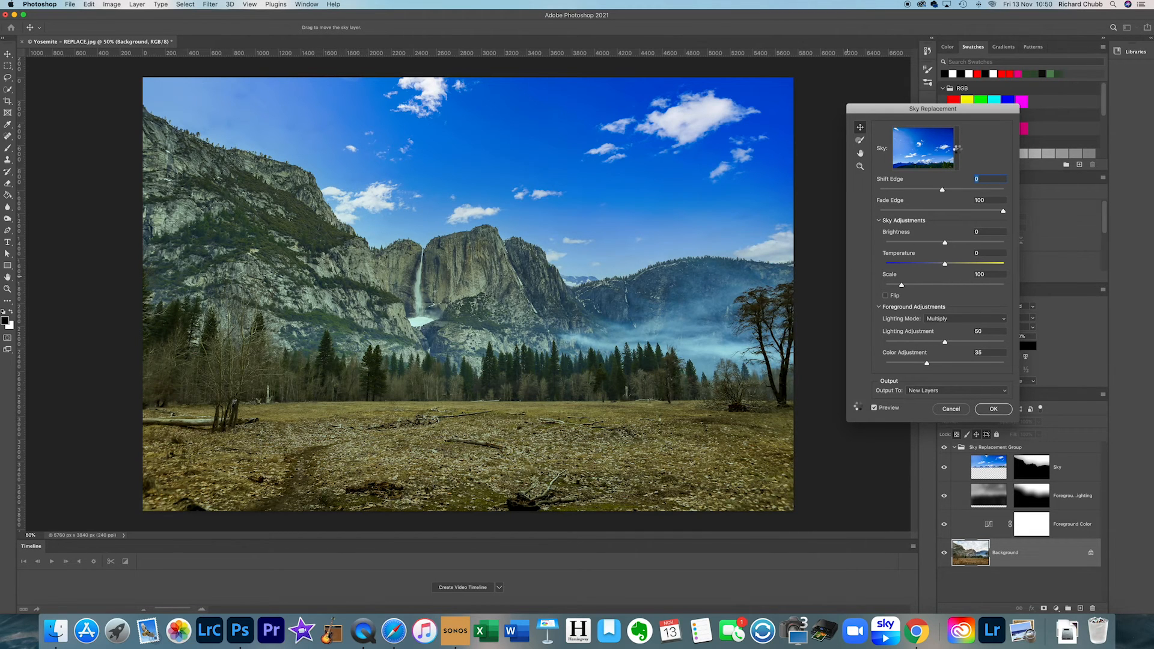
left_click(957, 151)
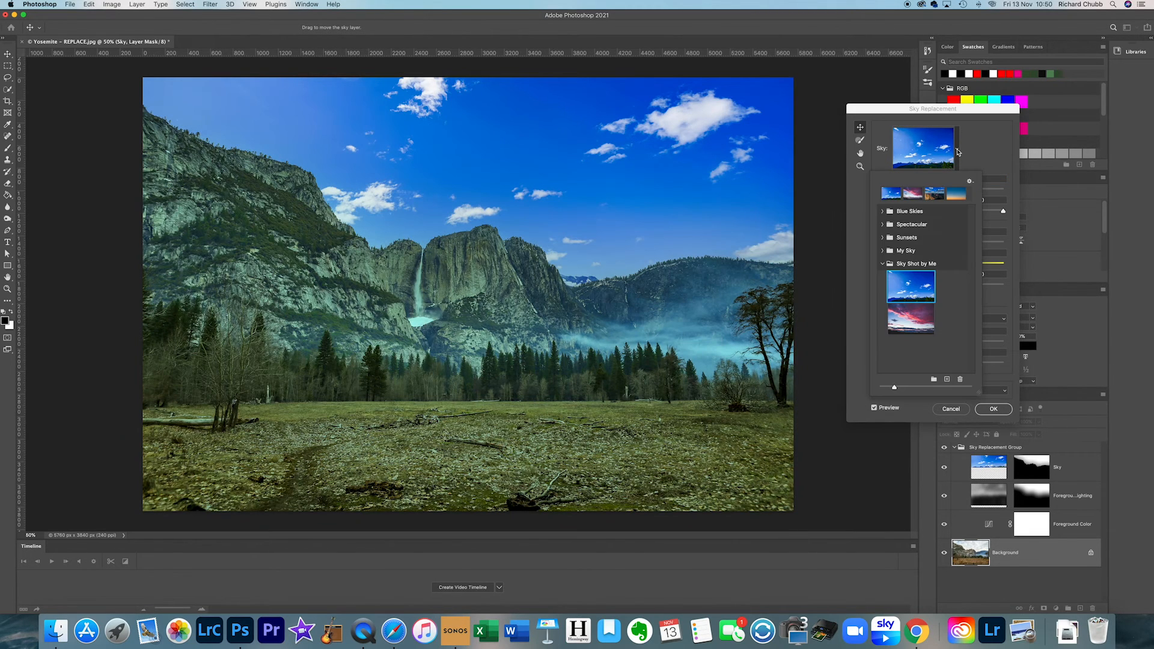
left_click(957, 151)
left_click(958, 151)
left_click(947, 379)
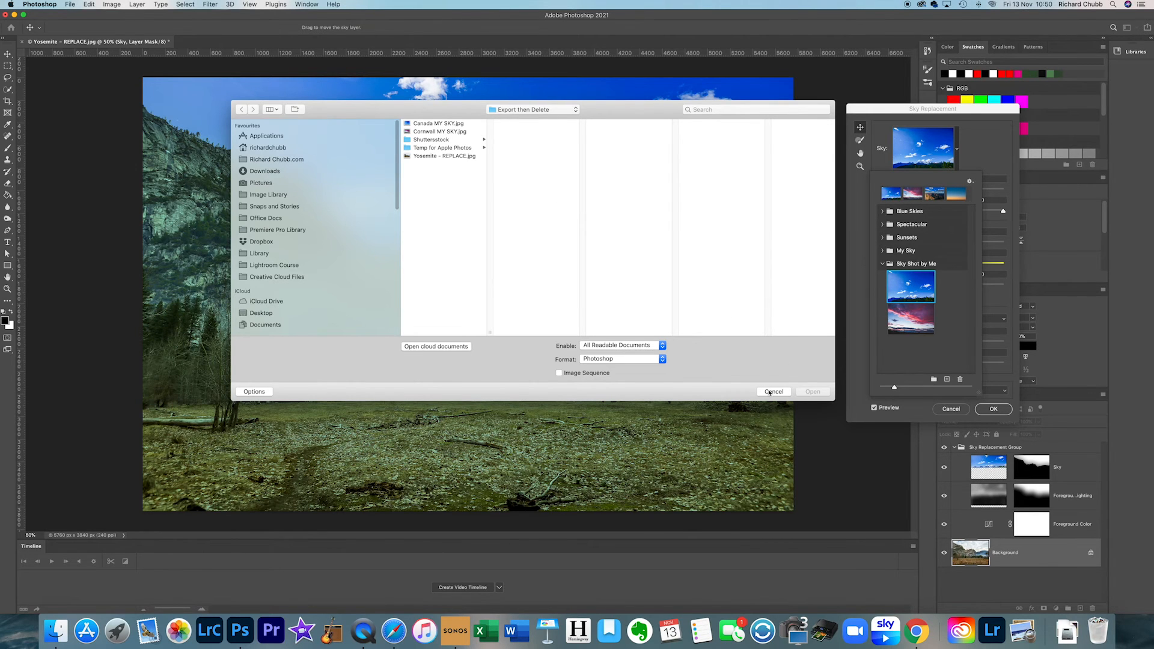
left_click(772, 392)
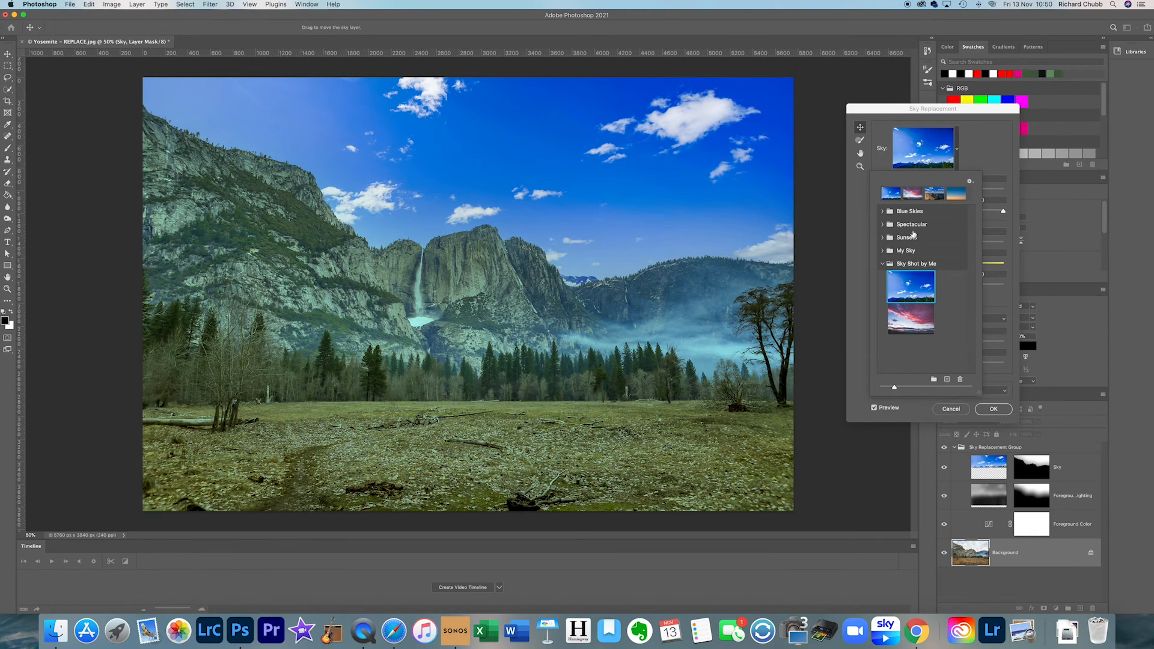
- Delete the sky preset "This is MYSKY. I SHOT THIS" from the My Sky group, and delete the emptied My Sky group
left_click(883, 251)
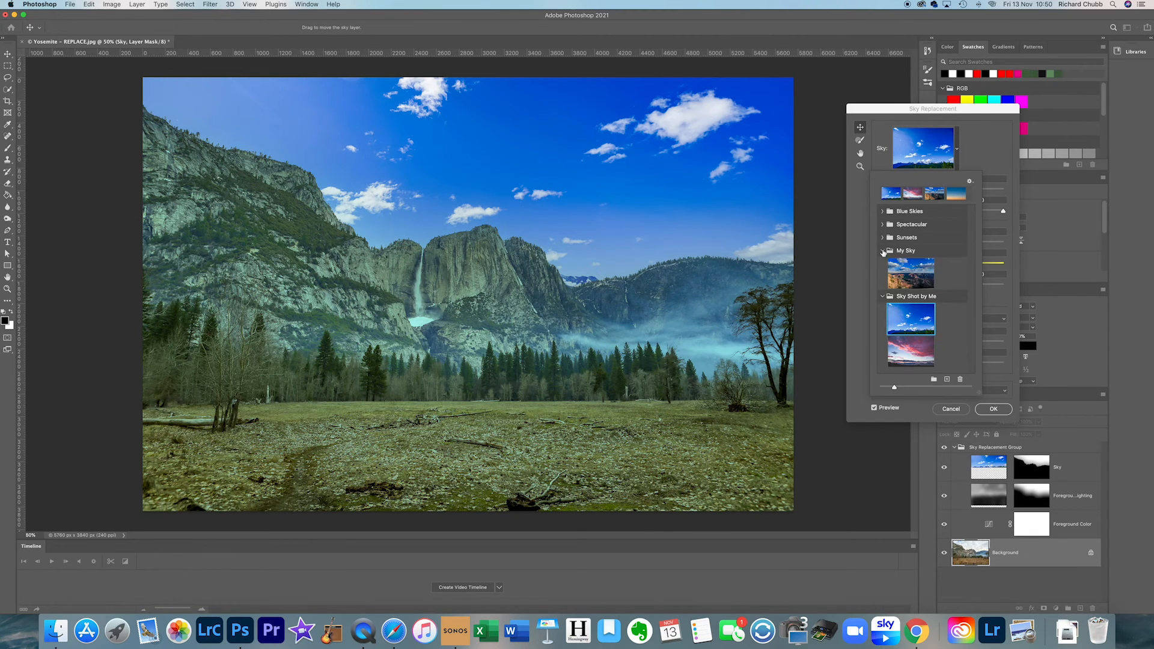
left_click(913, 270)
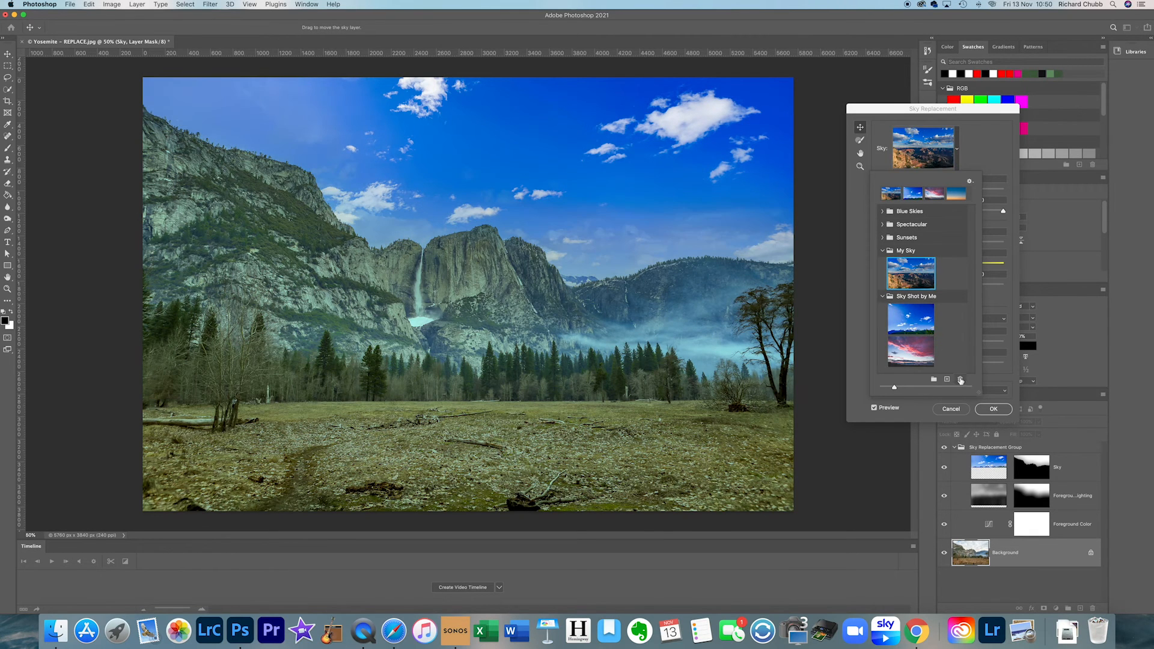
left_click(961, 379)
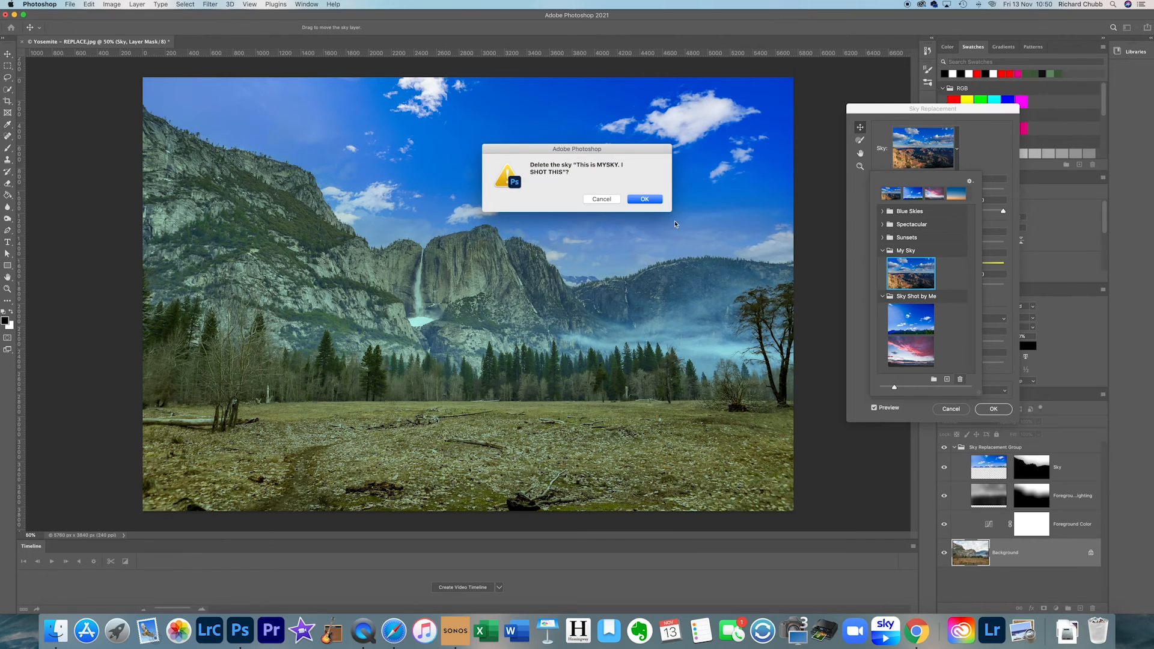
left_click(642, 199)
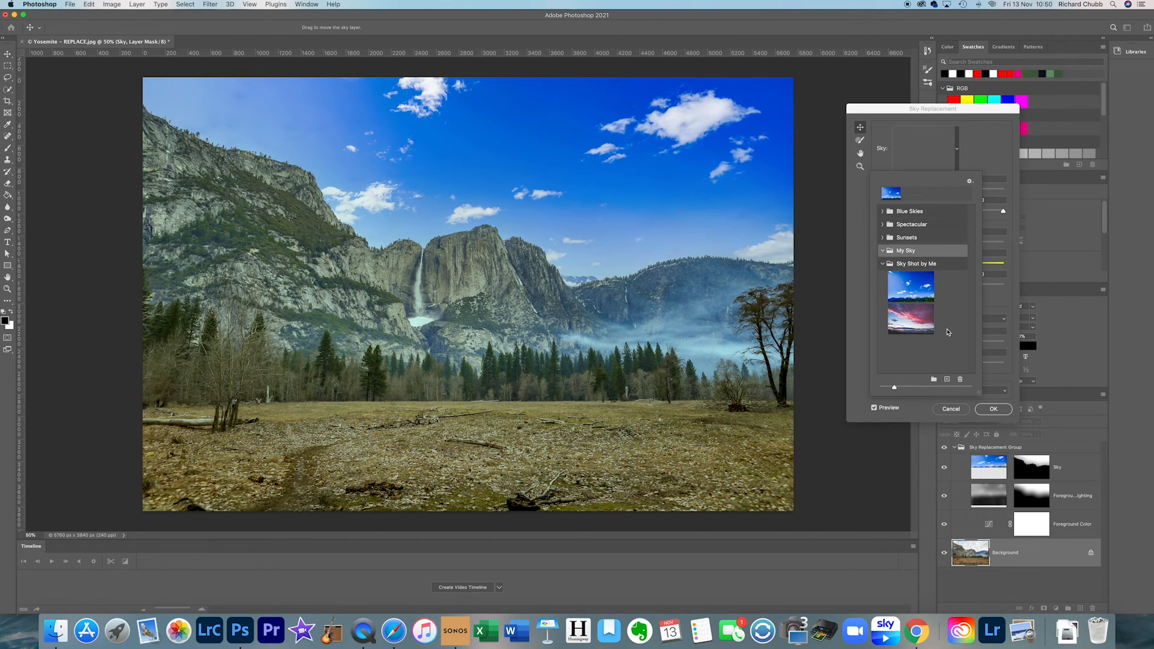
left_click(962, 380)
left_click(643, 202)
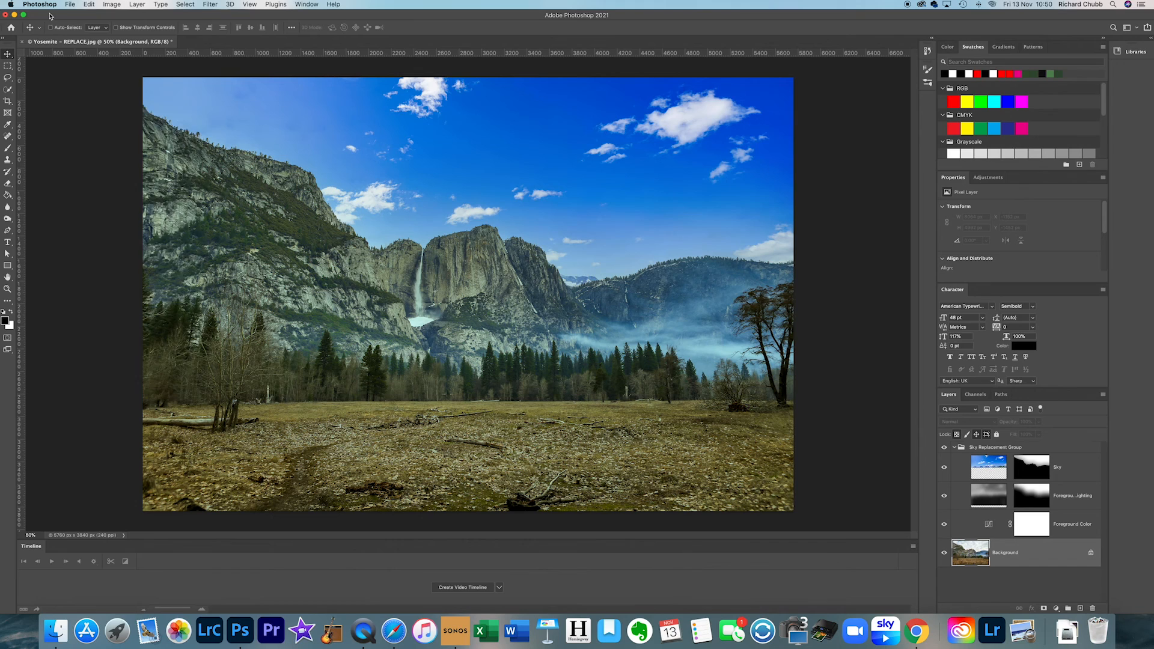
left_click(87, 4)
left_click(132, 236)
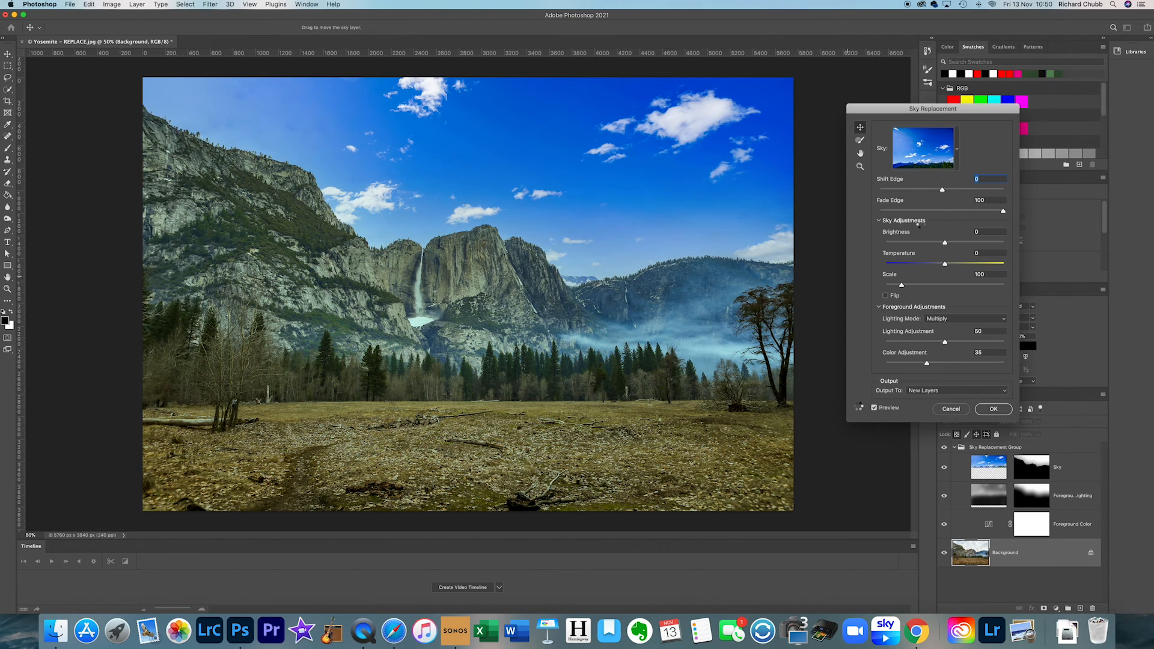
left_click(958, 152)
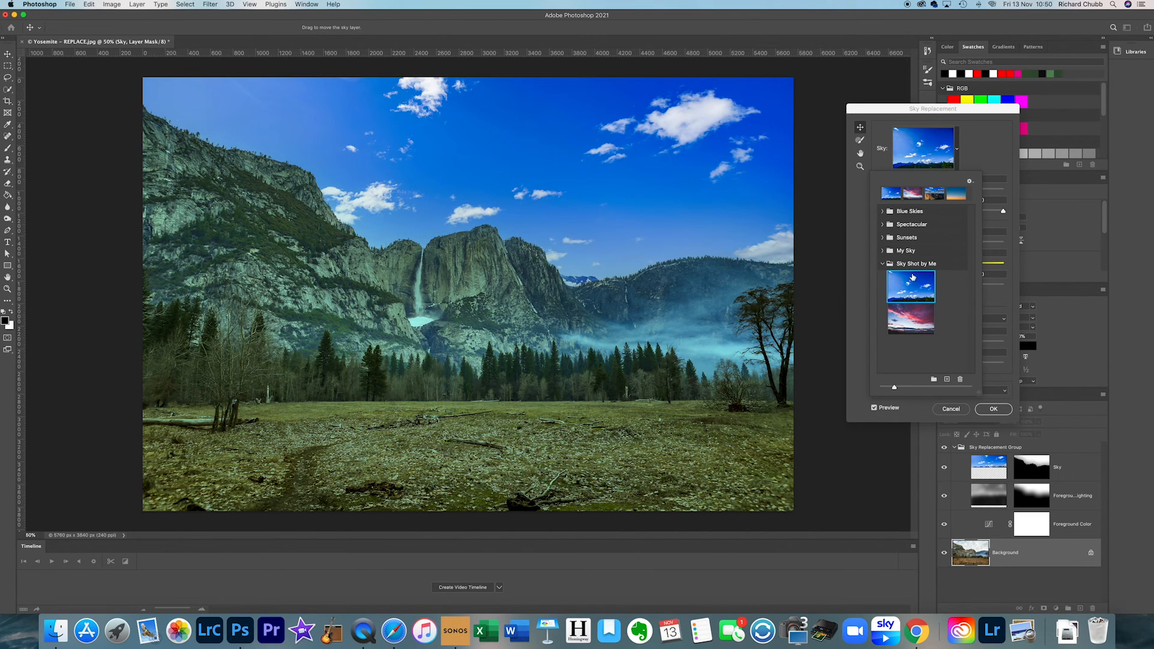
left_click(946, 380)
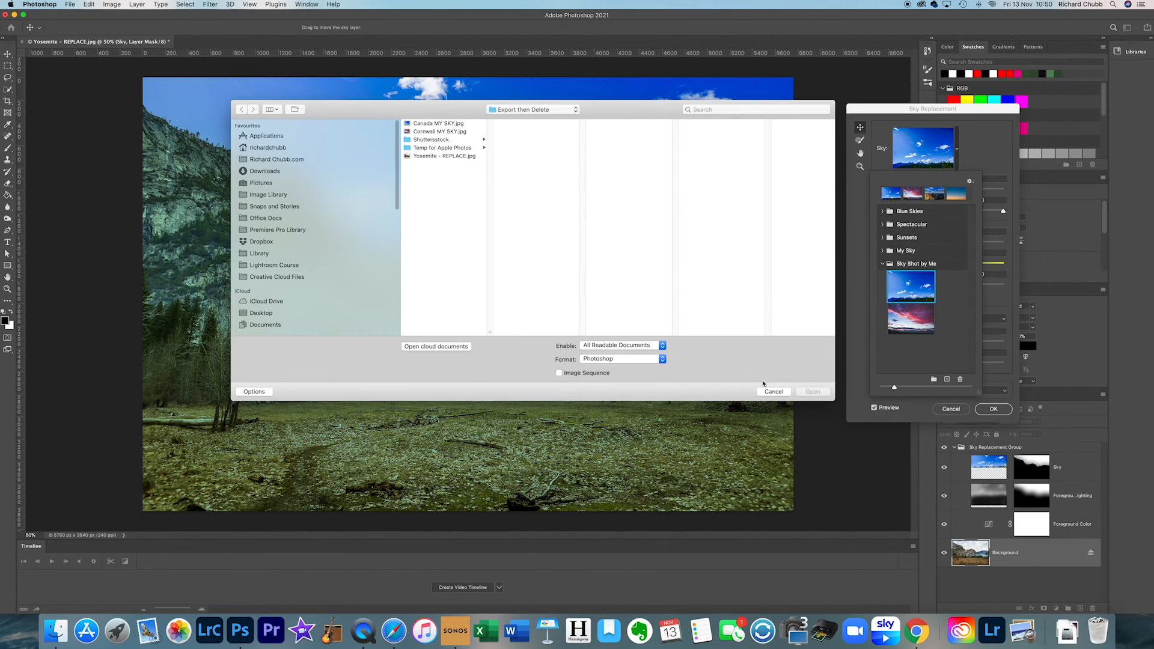
left_click(773, 391)
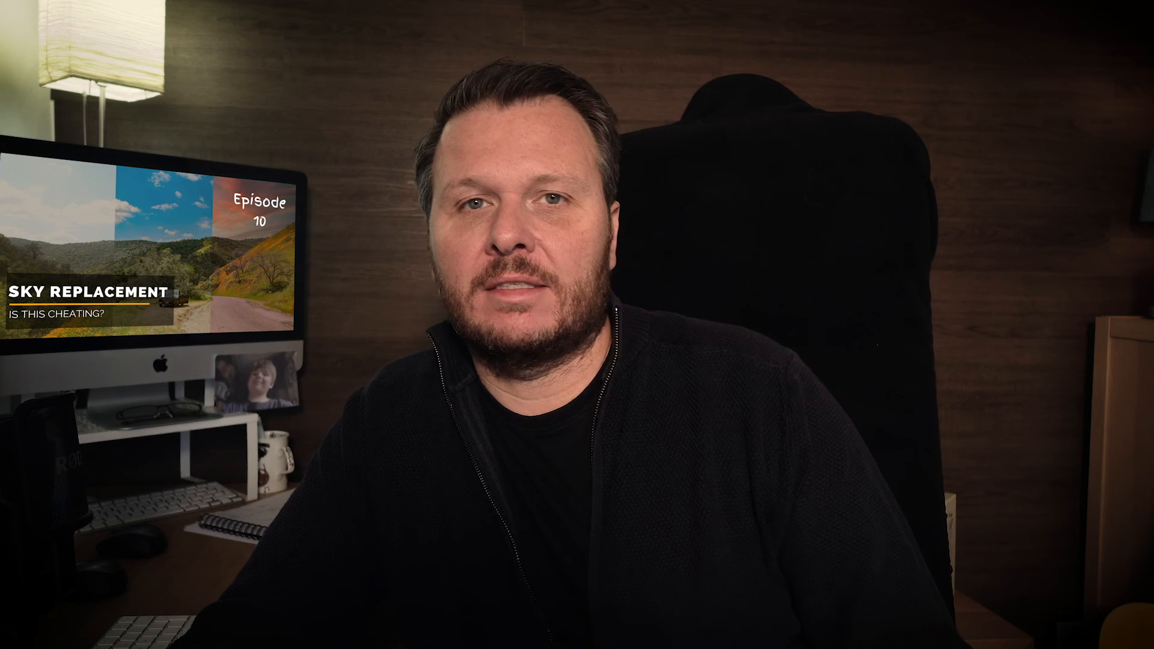